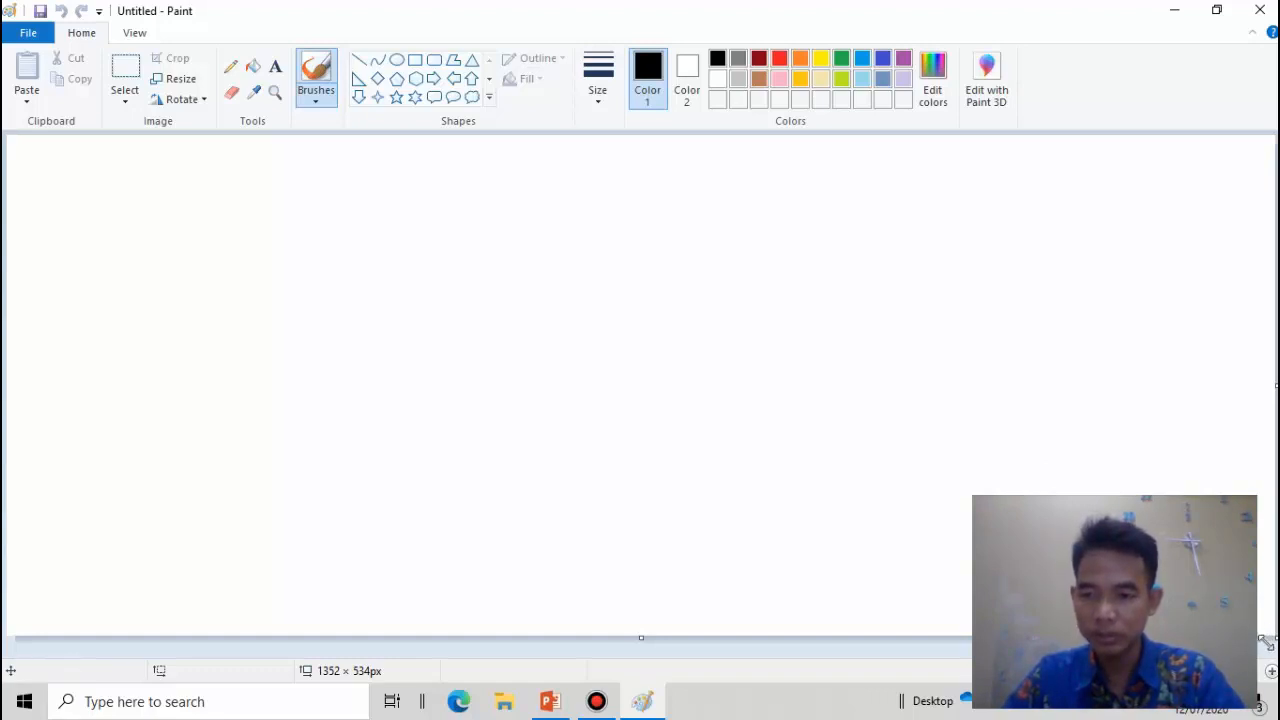
Step: Resize the blank canvas to 1353 × 551 px so that it fills the drawing area
{"action": "left_click_drag", "start_coordinate": [1265, 636], "coordinate": [317, 274]}
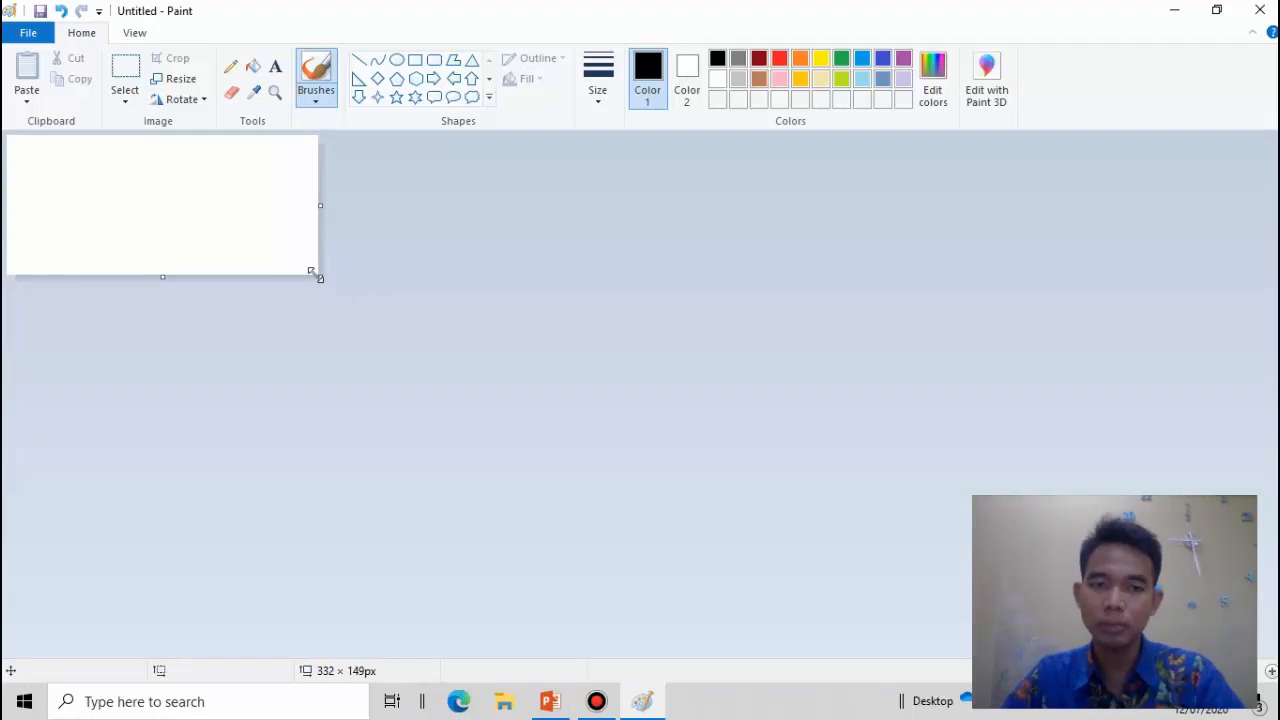
{"action": "left_click_drag", "start_coordinate": [318, 275], "coordinate": [1272, 716]}
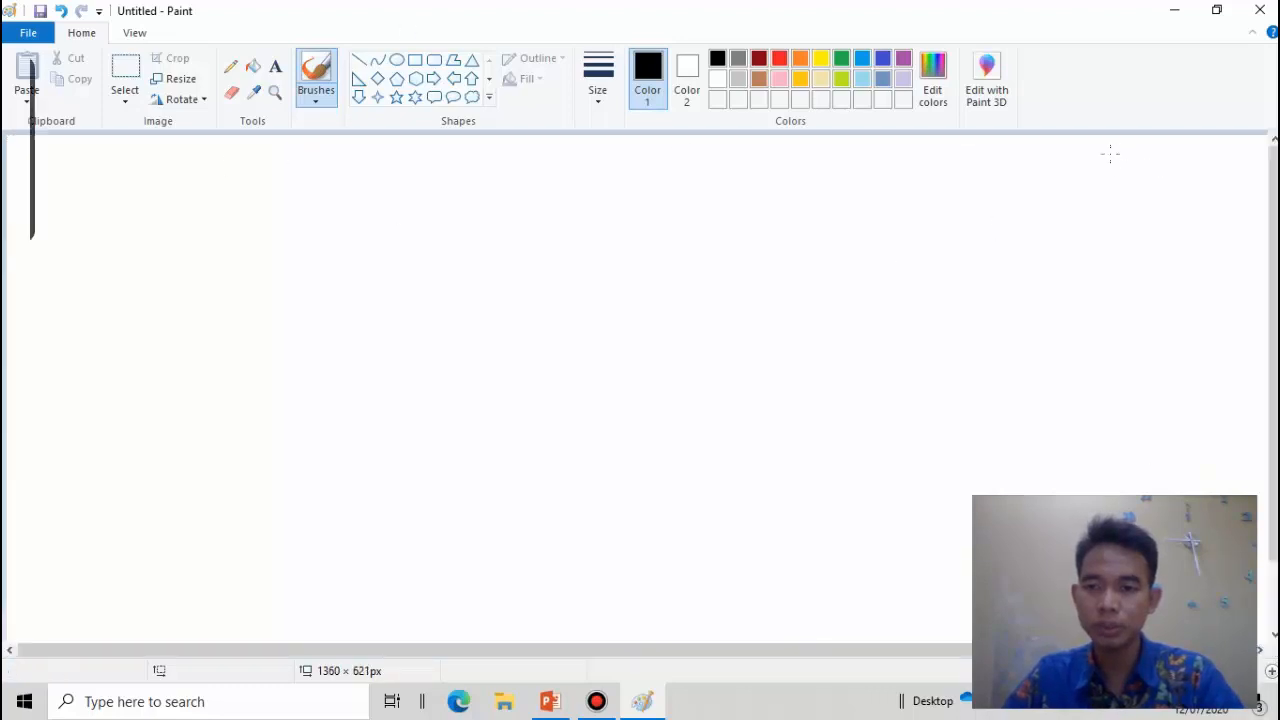
{"action": "scroll", "coordinate": [1276, 400], "scroll_direction": "down", "scroll_amount": 3}
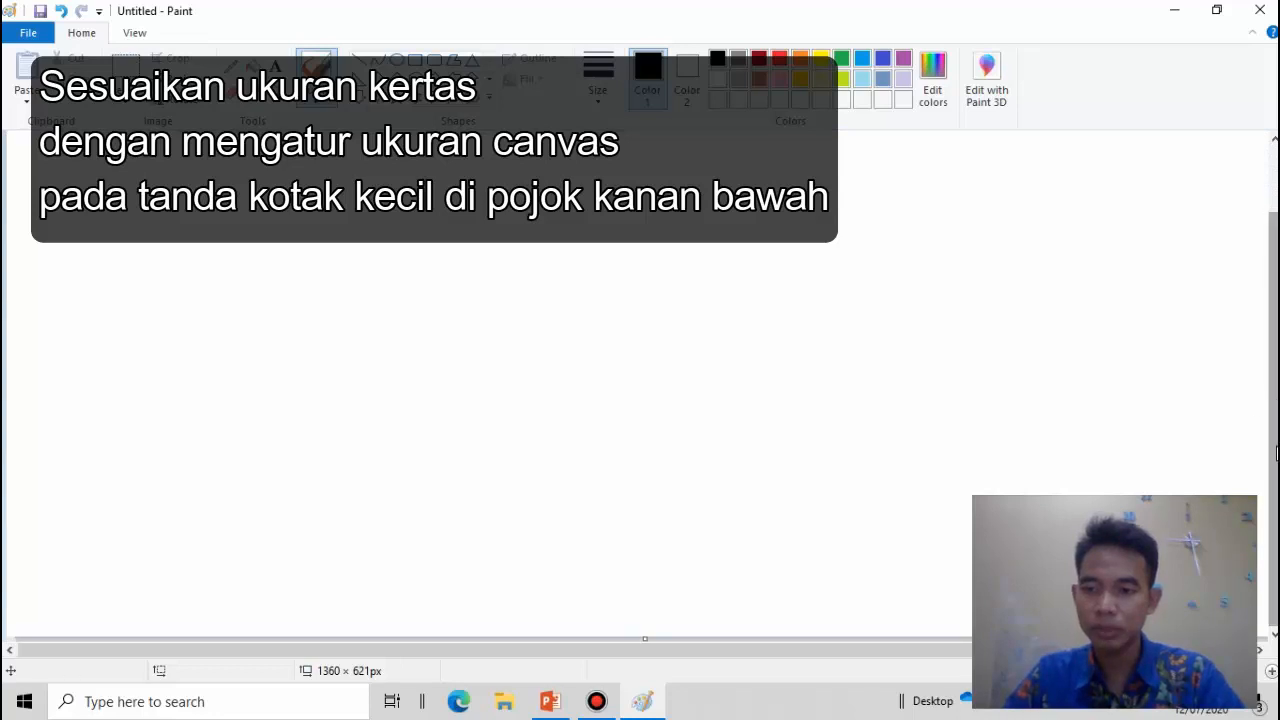
{"action": "left_click_drag", "start_coordinate": [1100, 650], "coordinate": [1121, 650]}
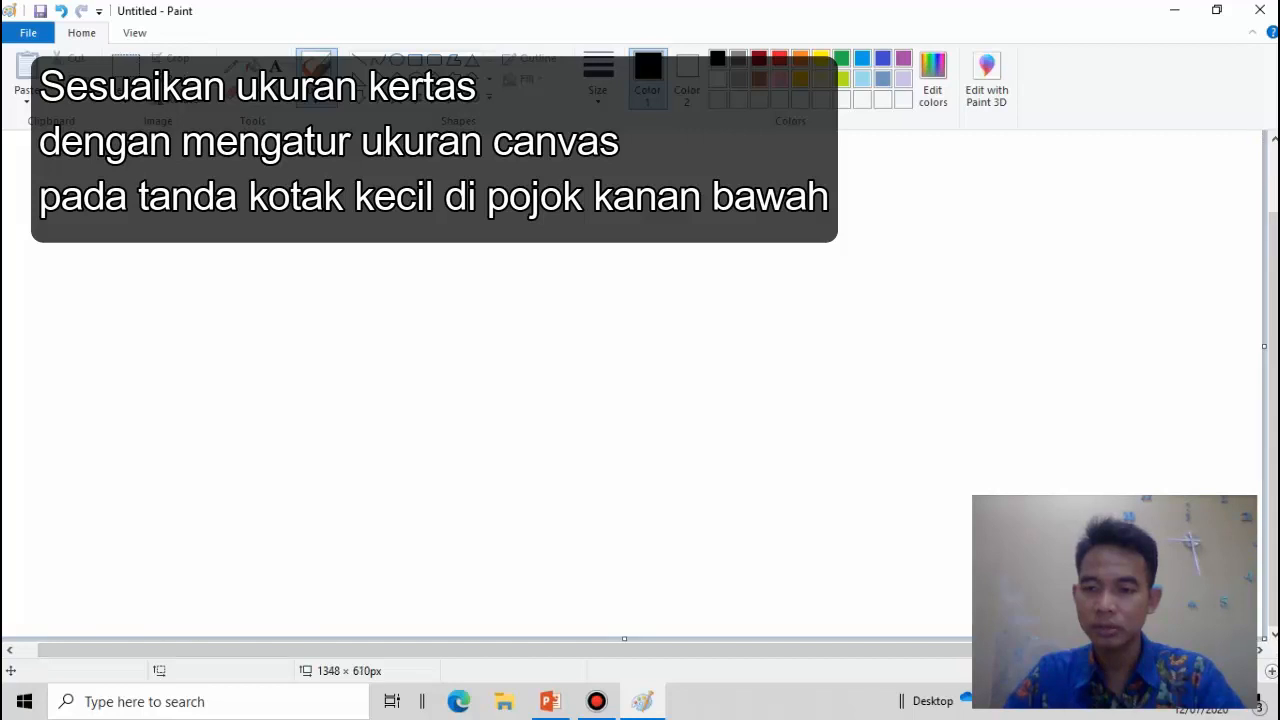
{"action": "mouse_move", "coordinate": [1264, 638]}
{"action": "left_mouse_down"}
{"action": "mouse_move", "coordinate": [603, 323]}
{"action": "mouse_move", "coordinate": [634, 409]}
{"action": "mouse_move", "coordinate": [1163, 582]}
{"action": "mouse_move", "coordinate": [1263, 624]}
{"action": "mouse_move", "coordinate": [1274, 650]}
{"action": "left_mouse_up"}
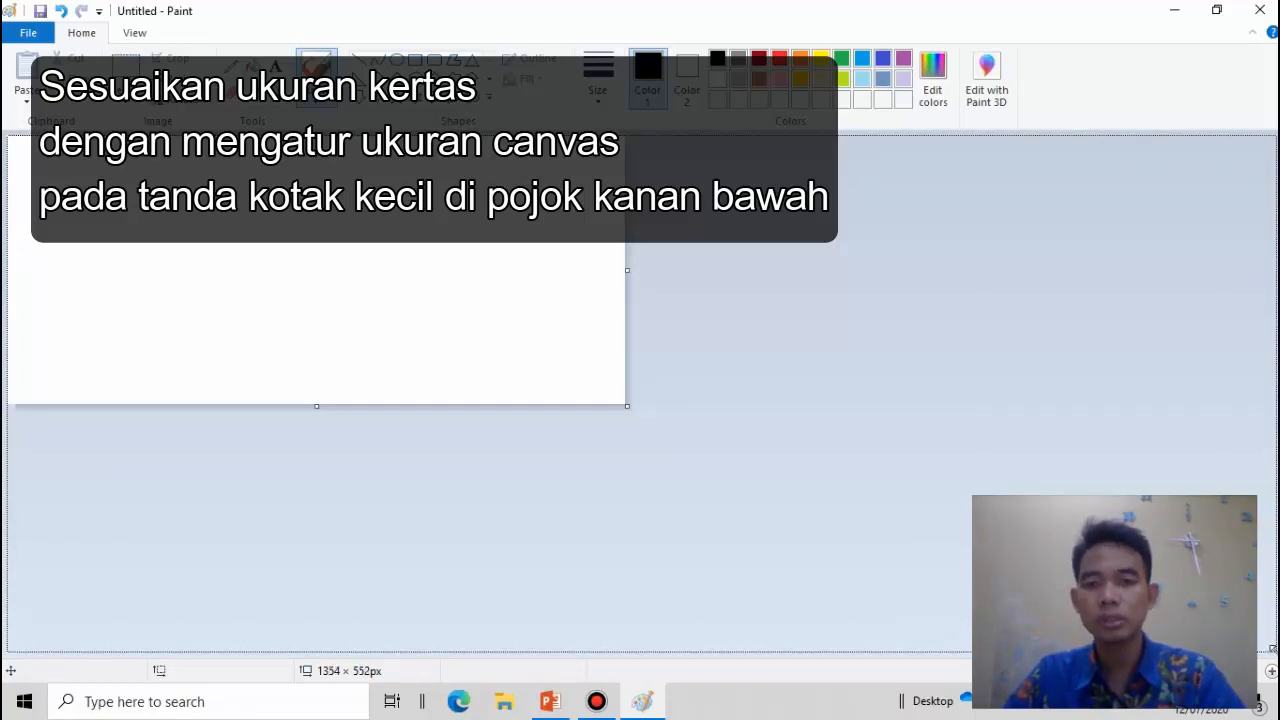
{"action": "left_click_drag", "start_coordinate": [1273, 650], "coordinate": [1273, 649]}
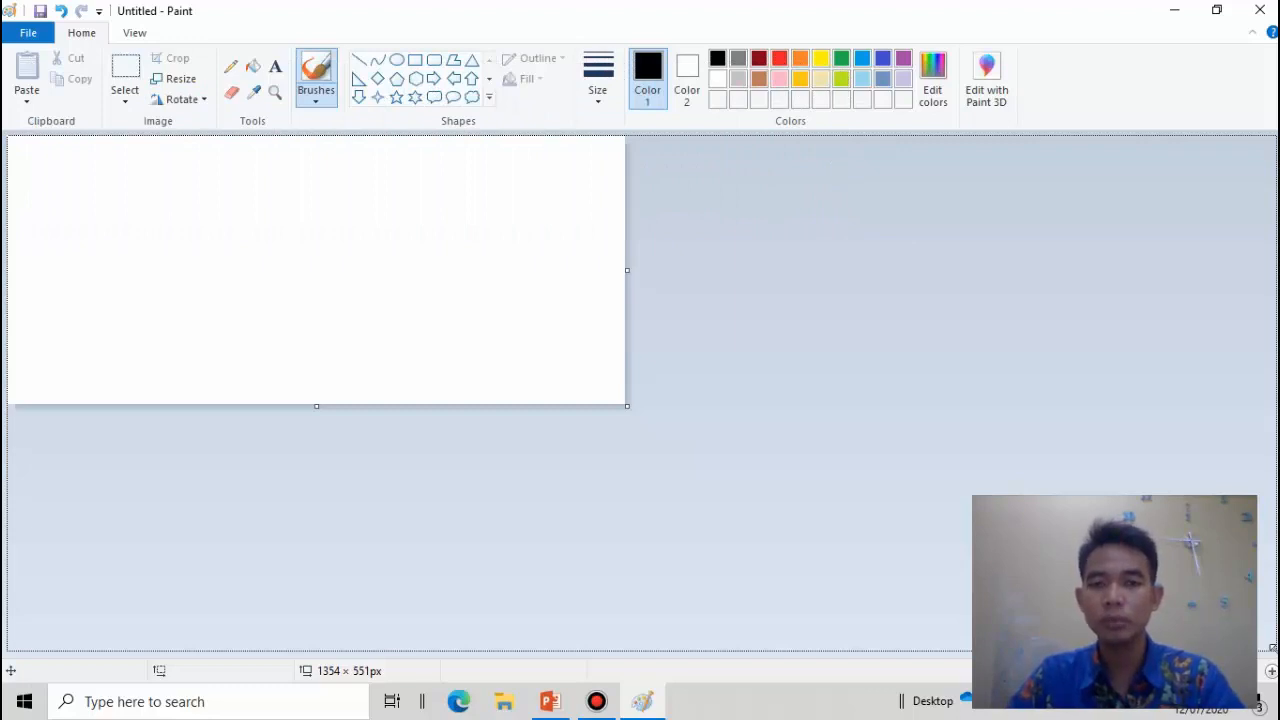
{"action": "left_click_drag", "start_coordinate": [1272, 650], "coordinate": [1270, 650]}
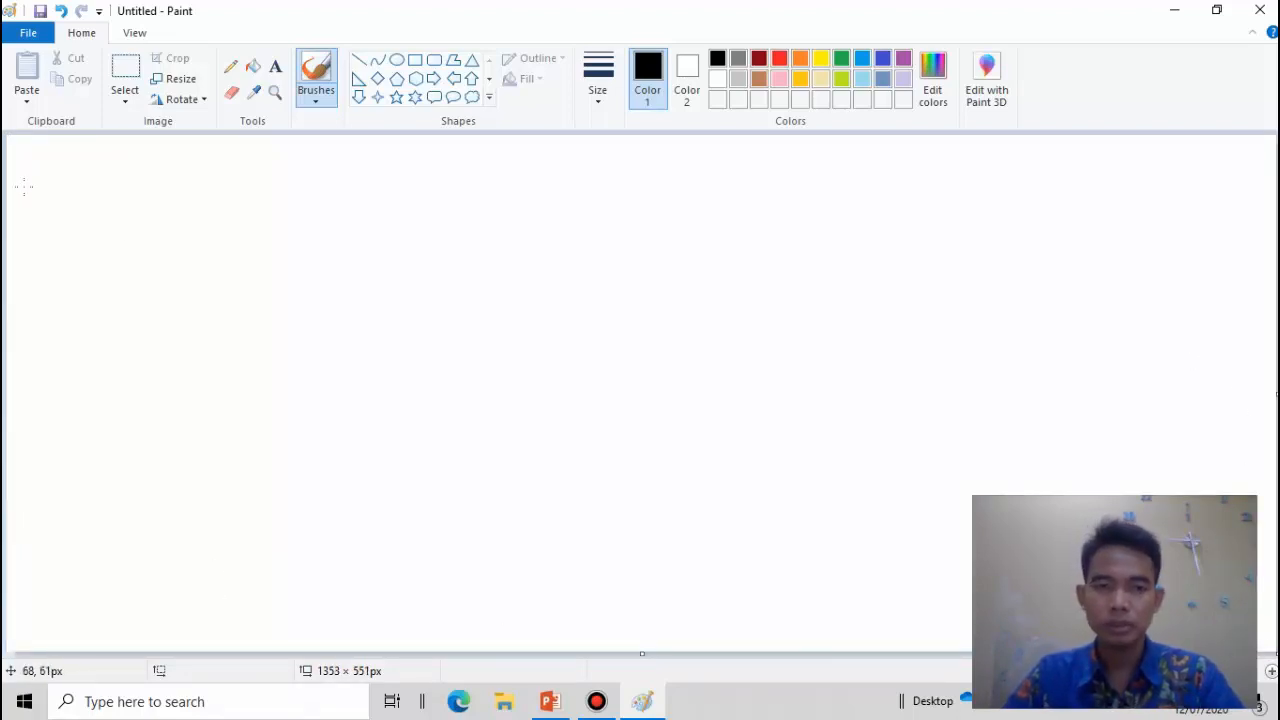
Step: Draw a black rectangular frame about 1338 × 531 px just inside the canvas edges, using the third line thickness
{"action": "left_click", "coordinate": [416, 58]}
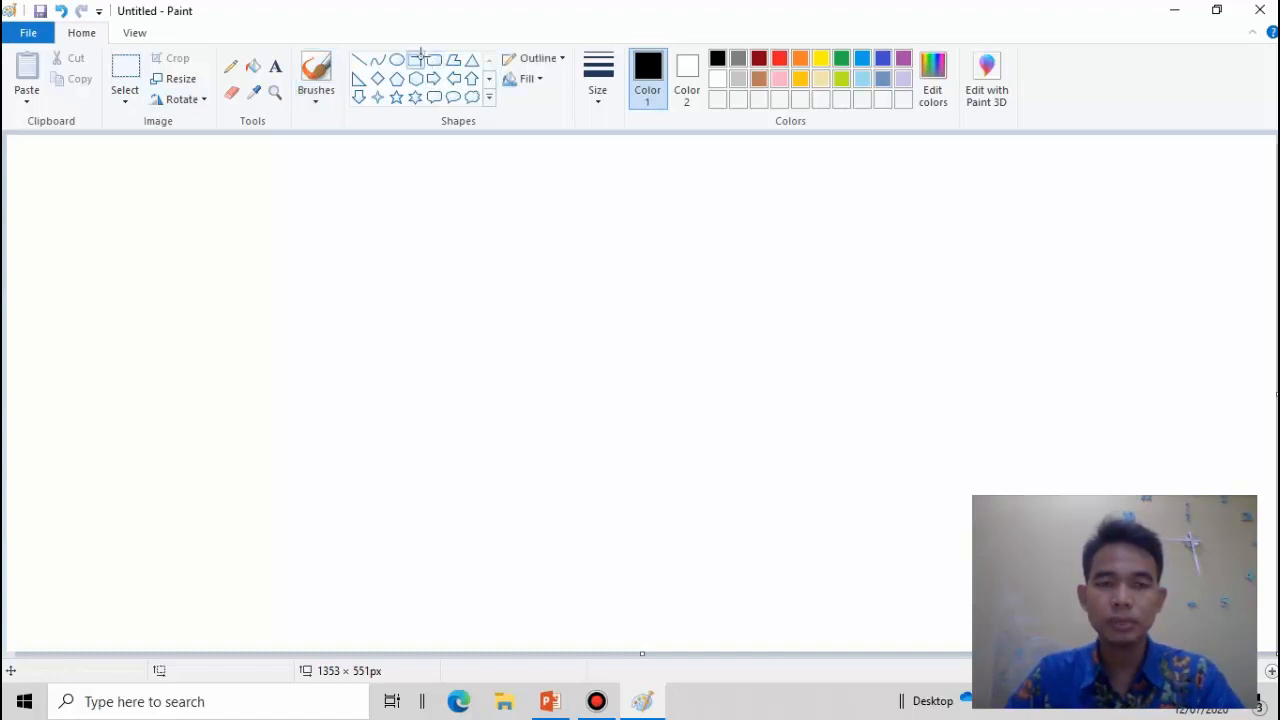
{"action": "left_click", "coordinate": [688, 72]}
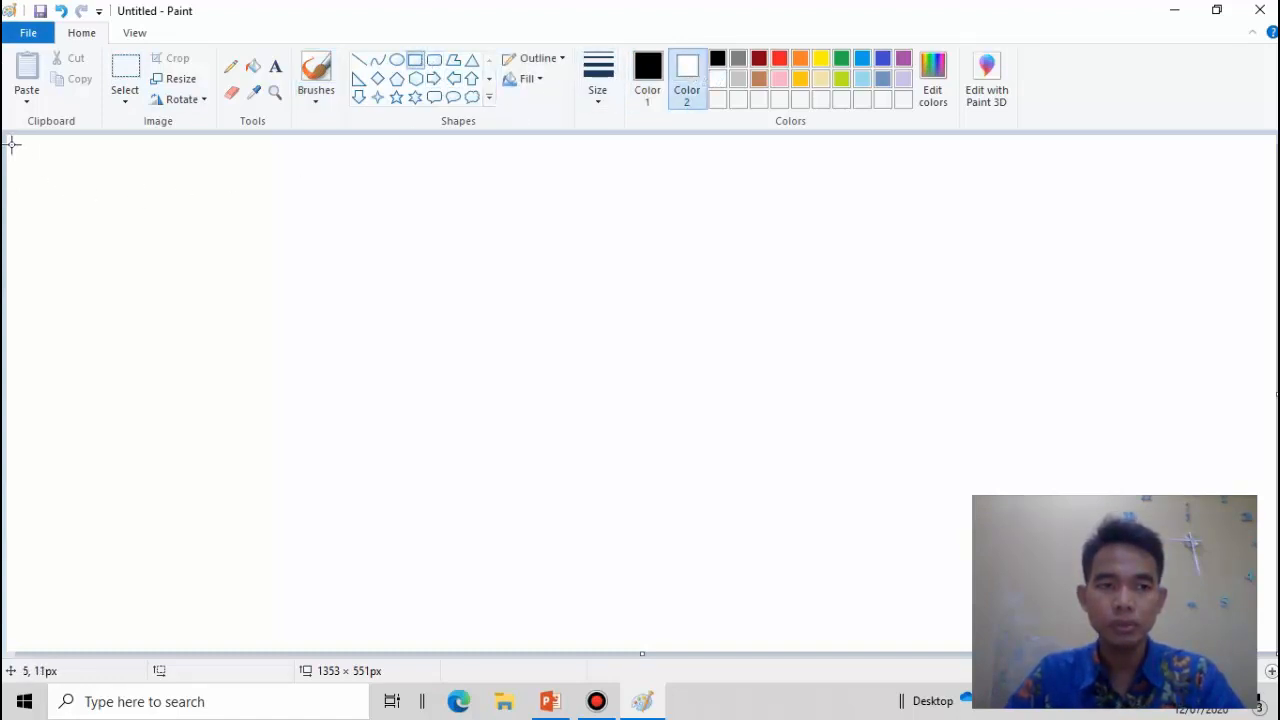
{"action": "left_click_drag", "start_coordinate": [9, 143], "coordinate": [1262, 638]}
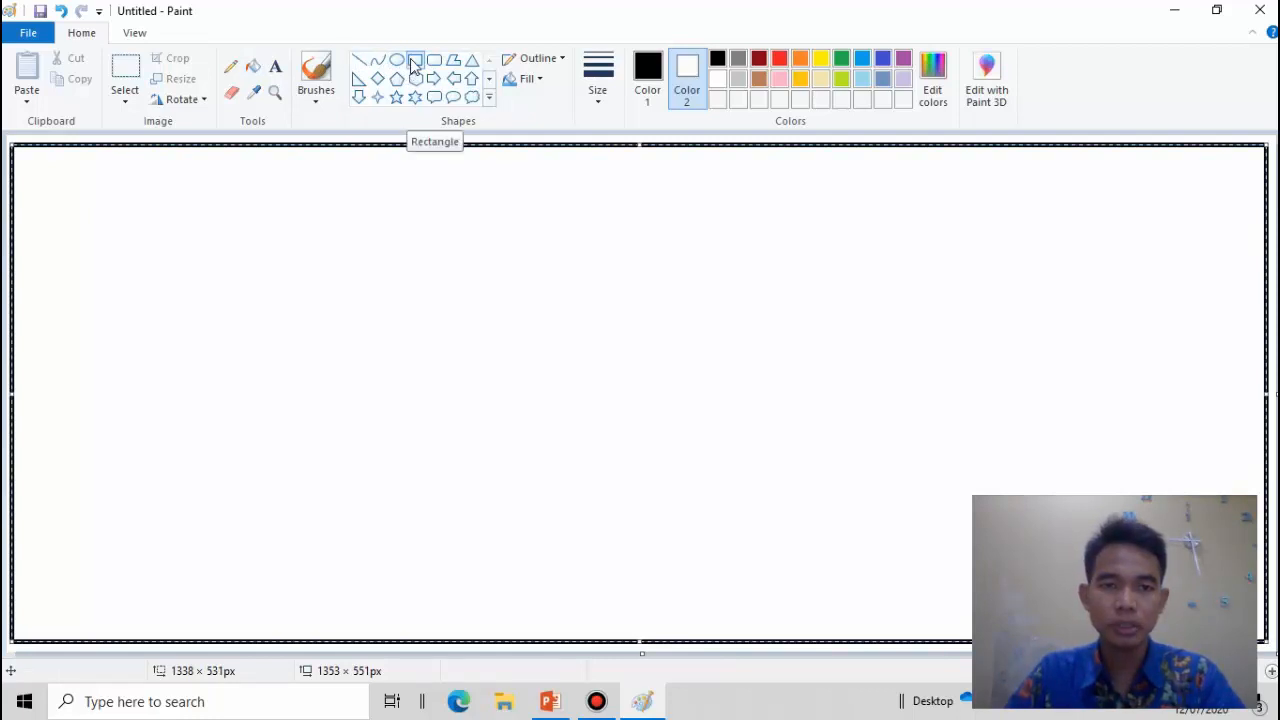
{"action": "left_click", "coordinate": [594, 92]}
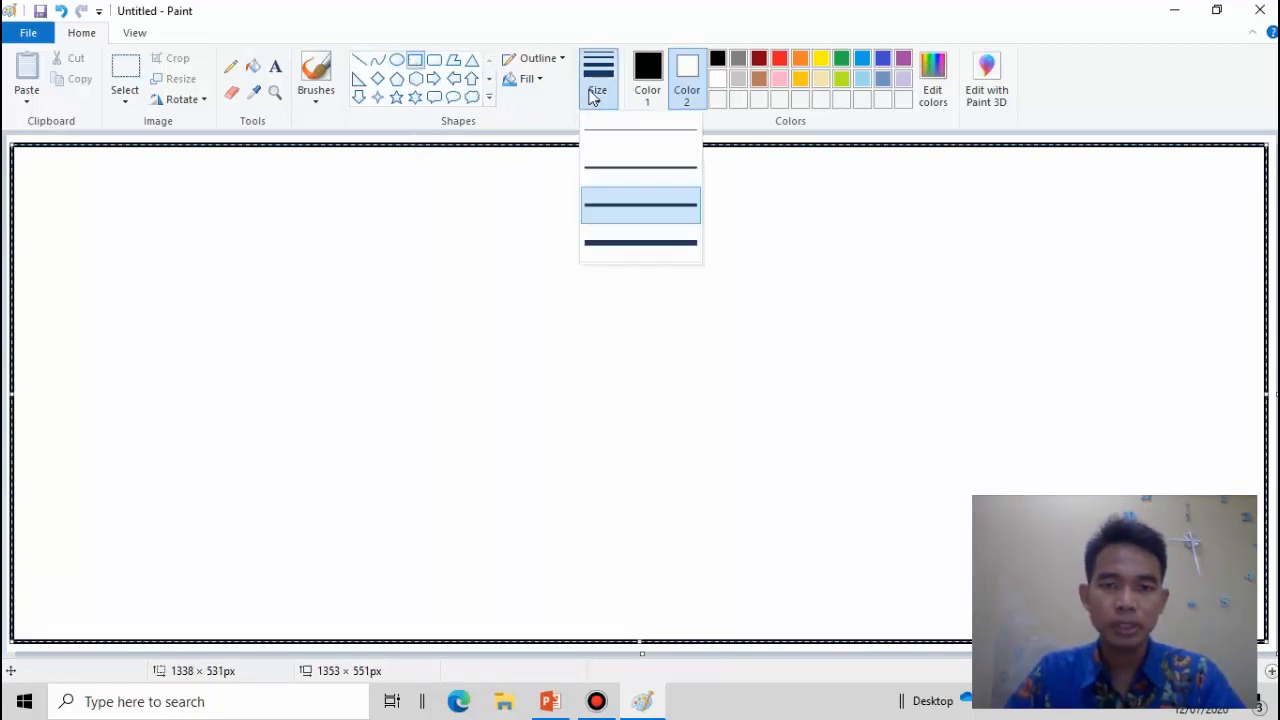
{"action": "left_click", "coordinate": [620, 204]}
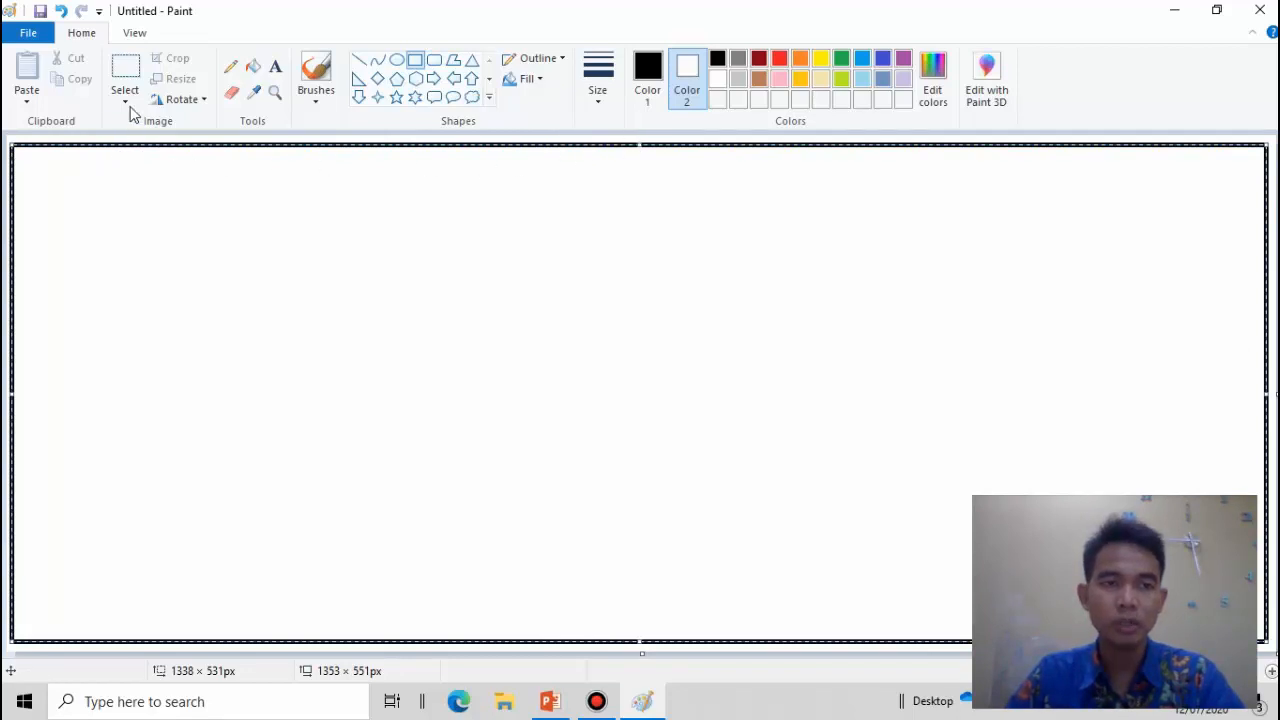
{"action": "left_click", "coordinate": [125, 75]}
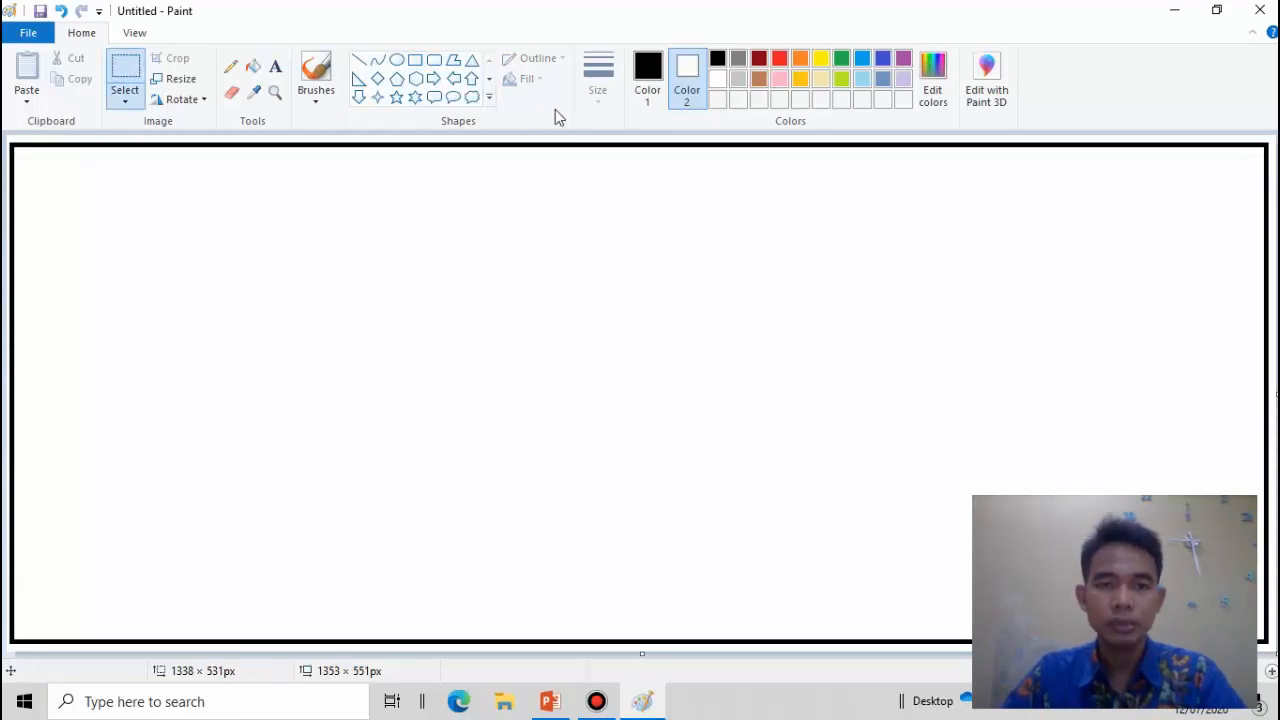
Step: Draw a triangular gable about 196 × 144 px and a rectangular house body about 485 × 148 px directly beneath it
{"action": "left_click", "coordinate": [471, 60]}
{"action": "left_click_drag", "start_coordinate": [489, 223], "coordinate": [674, 357]}
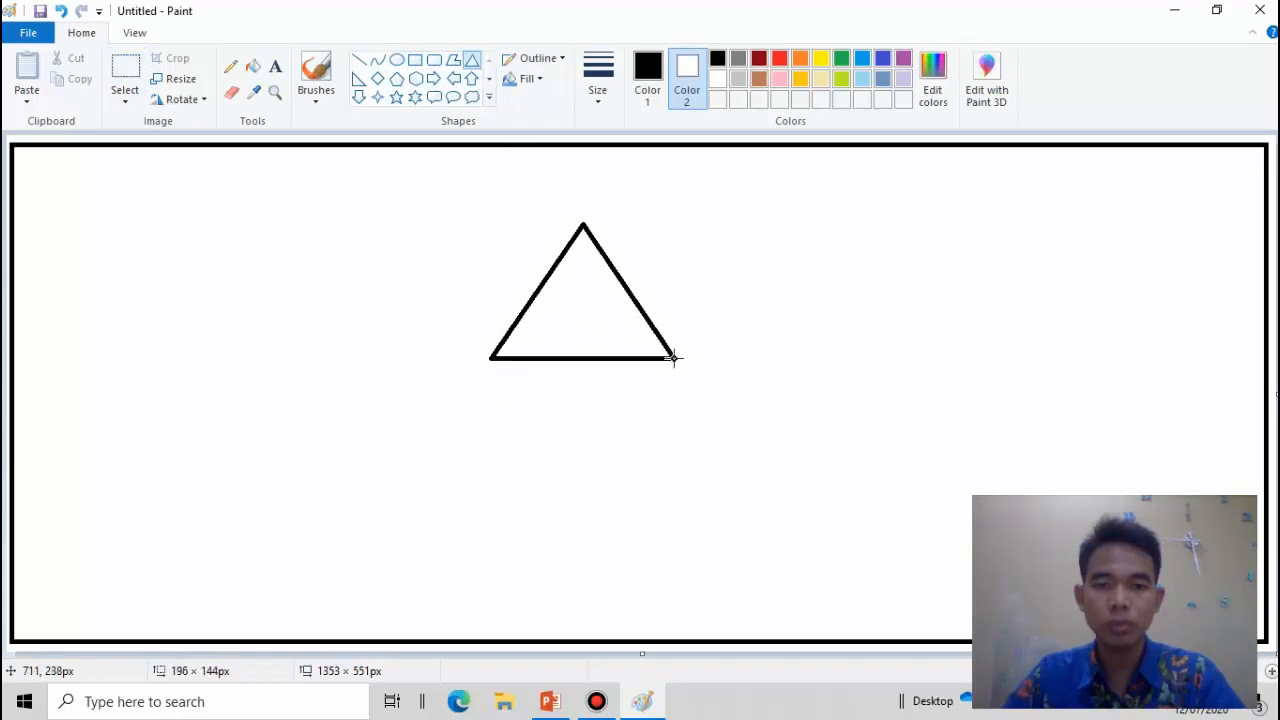
{"action": "left_click", "coordinate": [415, 62]}
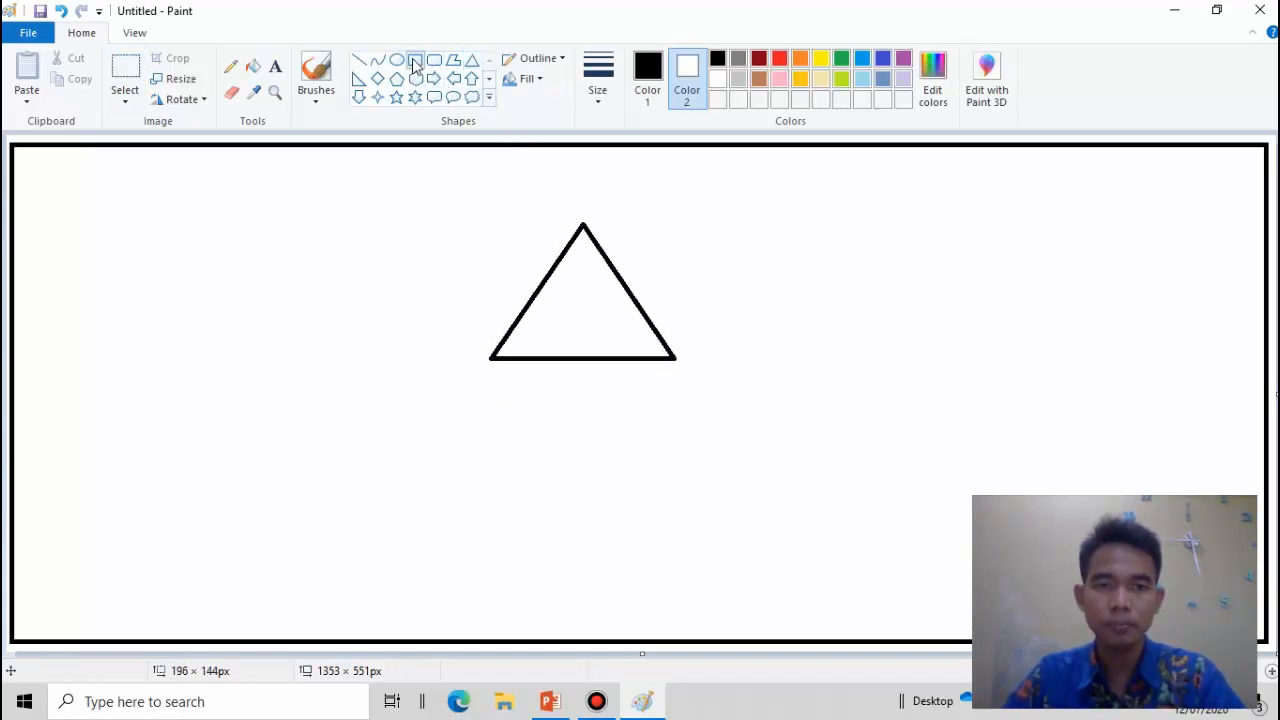
{"action": "left_click_drag", "start_coordinate": [487, 362], "coordinate": [946, 500]}
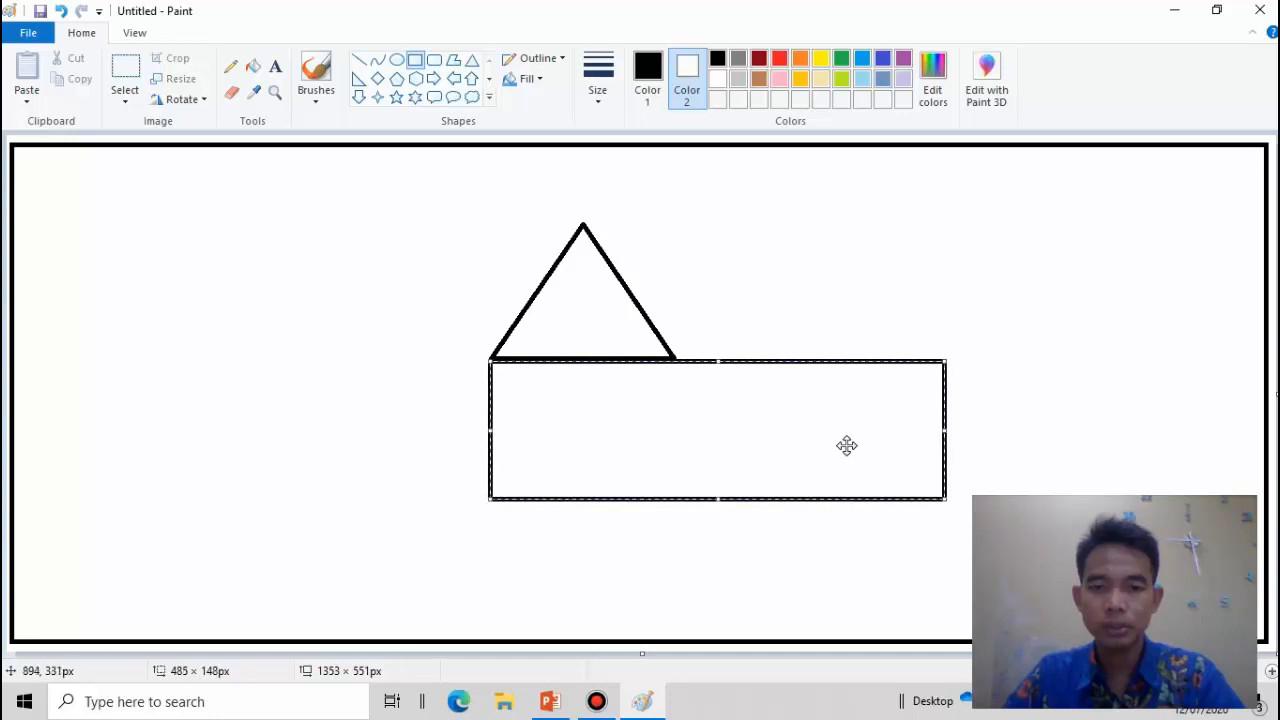
{"action": "left_click", "coordinate": [820, 294]}
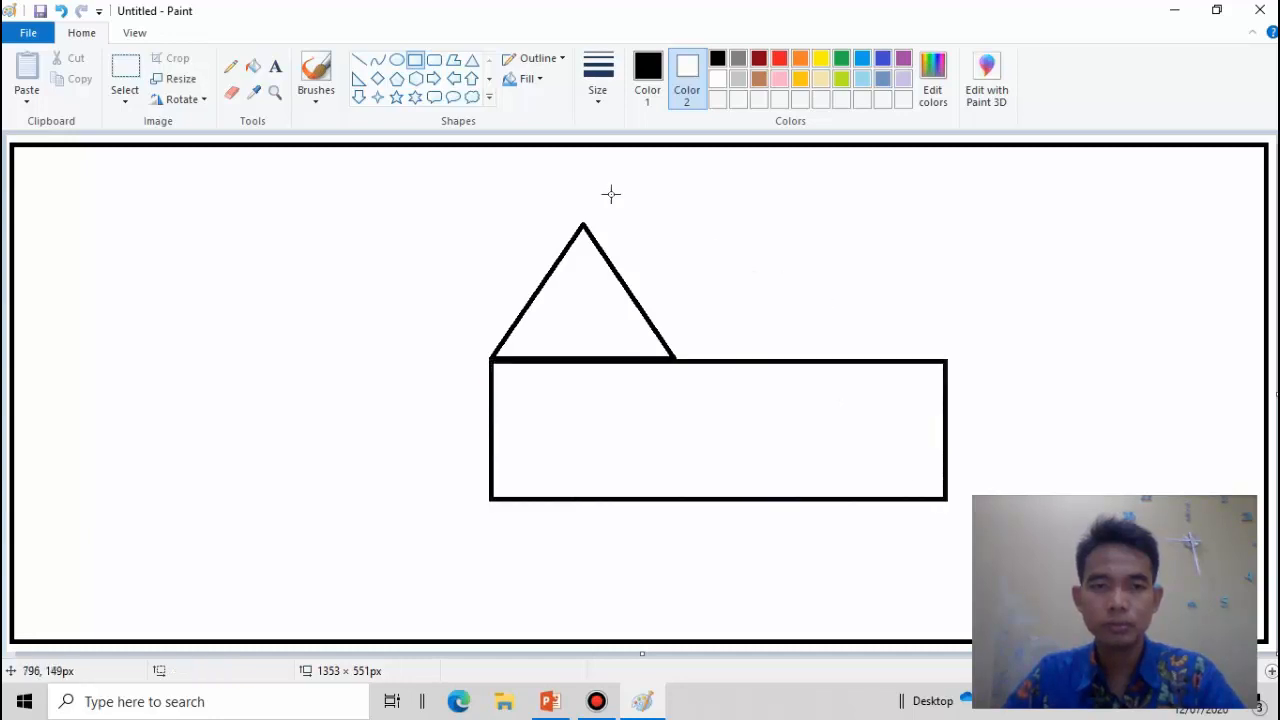
Step: Draw the roof's horizontal ridge from the triangle's apex and a sloping edge down to the house body's upper right corner
{"action": "left_click", "coordinate": [359, 59]}
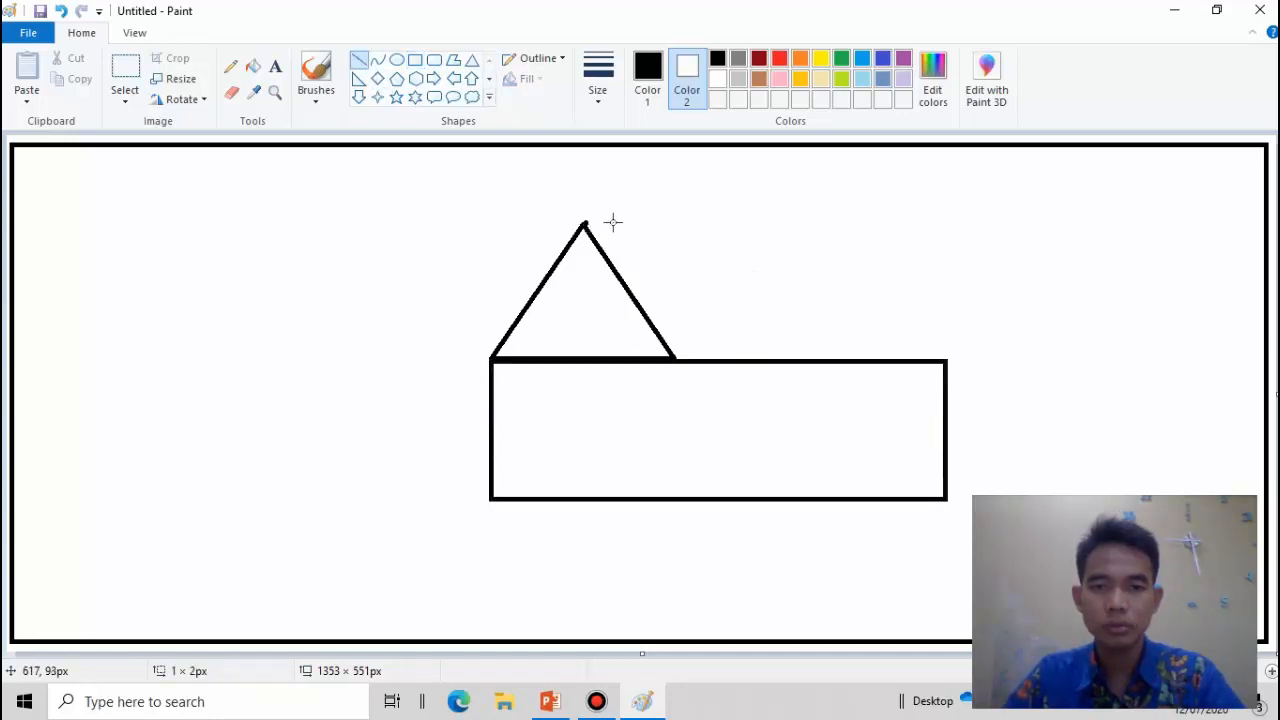
{"action": "left_click_drag", "start_coordinate": [583, 223], "coordinate": [944, 357]}
{"action": "left_click", "coordinate": [868, 258]}
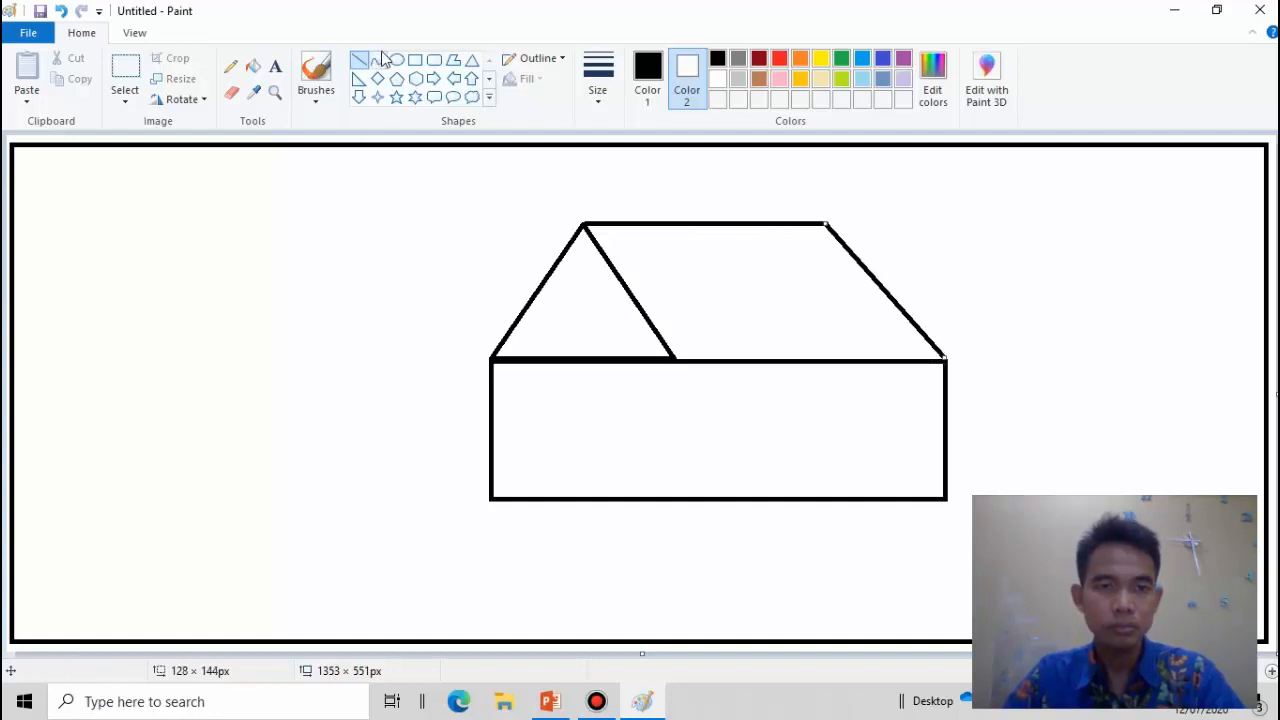
Step: Draw a vertical line about 148 px long from the triangle's right base corner to the bottom of the house body
{"action": "left_click", "coordinate": [414, 60]}
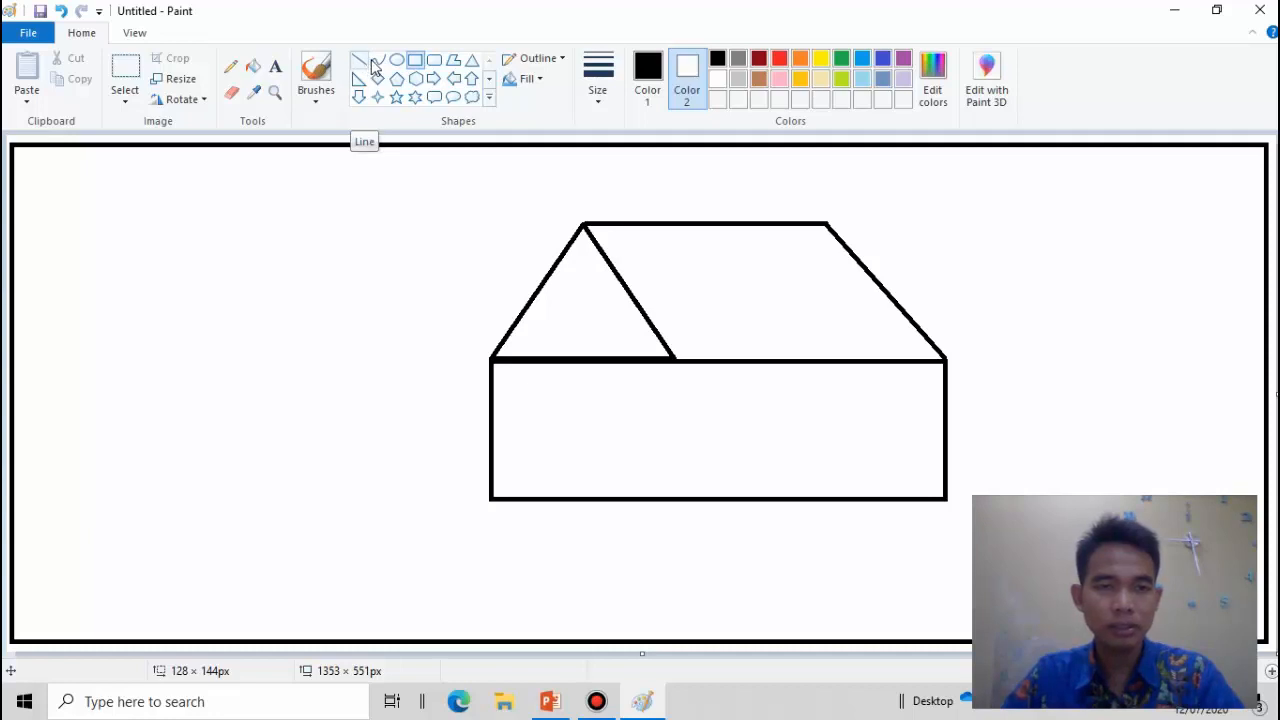
{"action": "left_click", "coordinate": [362, 62]}
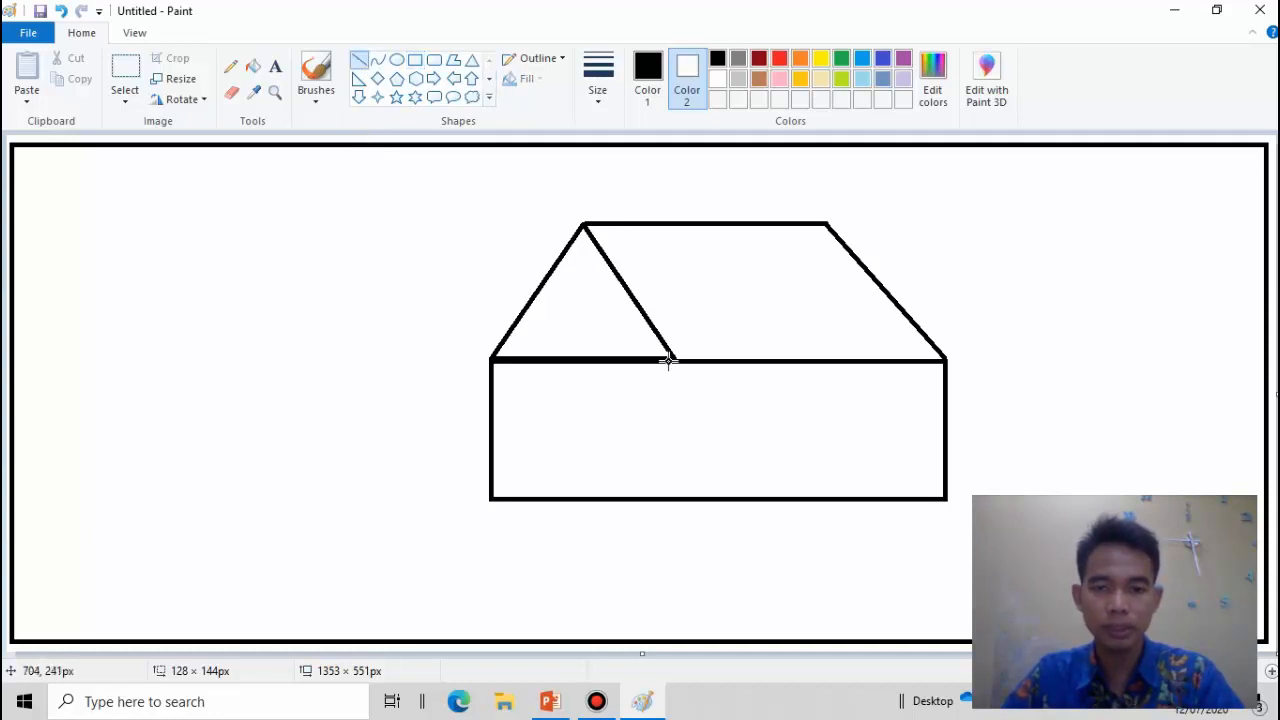
{"action": "left_click_drag", "start_coordinate": [669, 362], "coordinate": [671, 497]}
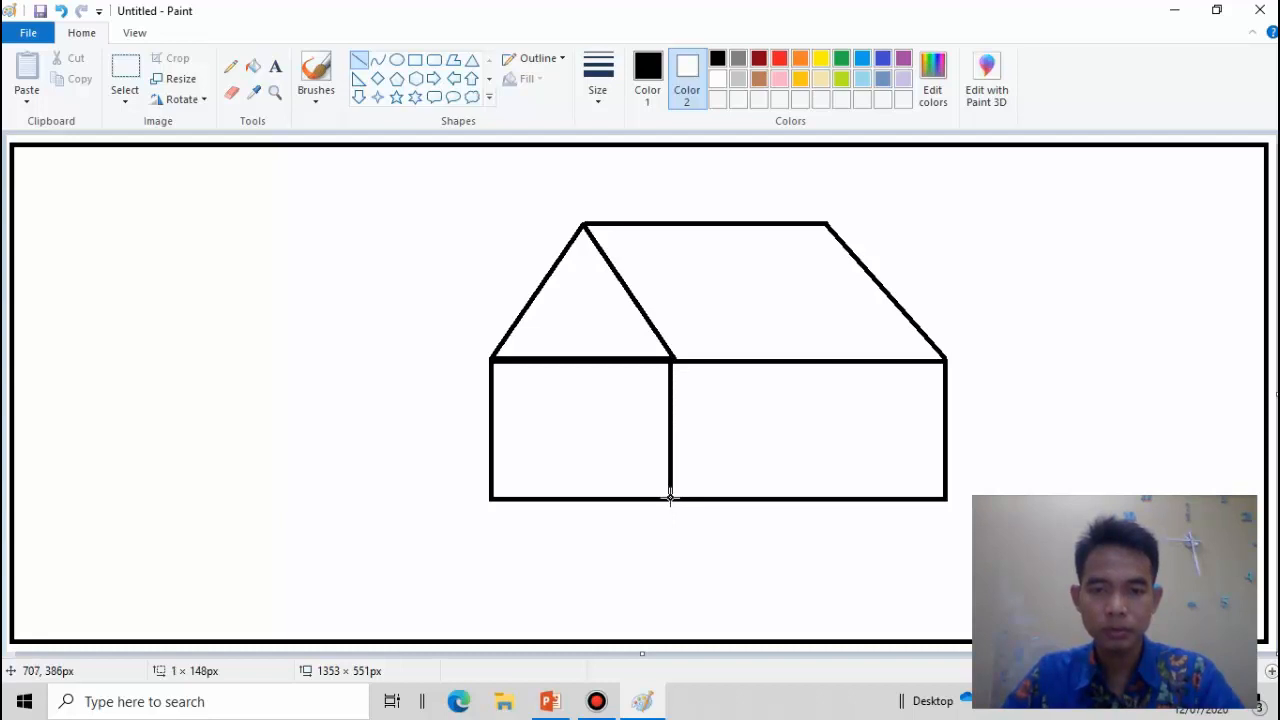
{"action": "left_click", "coordinate": [397, 60]}
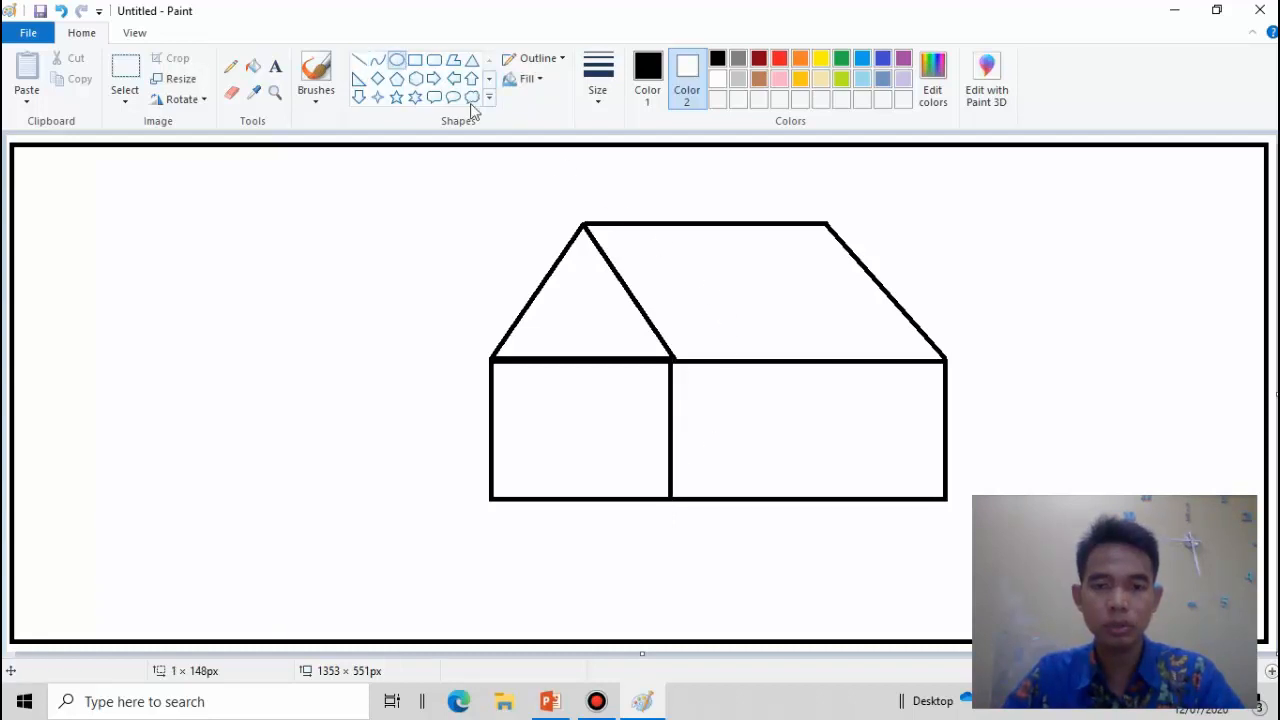
{"action": "left_click_drag", "start_coordinate": [698, 401], "coordinate": [808, 451]}
{"action": "left_click", "coordinate": [62, 12]}
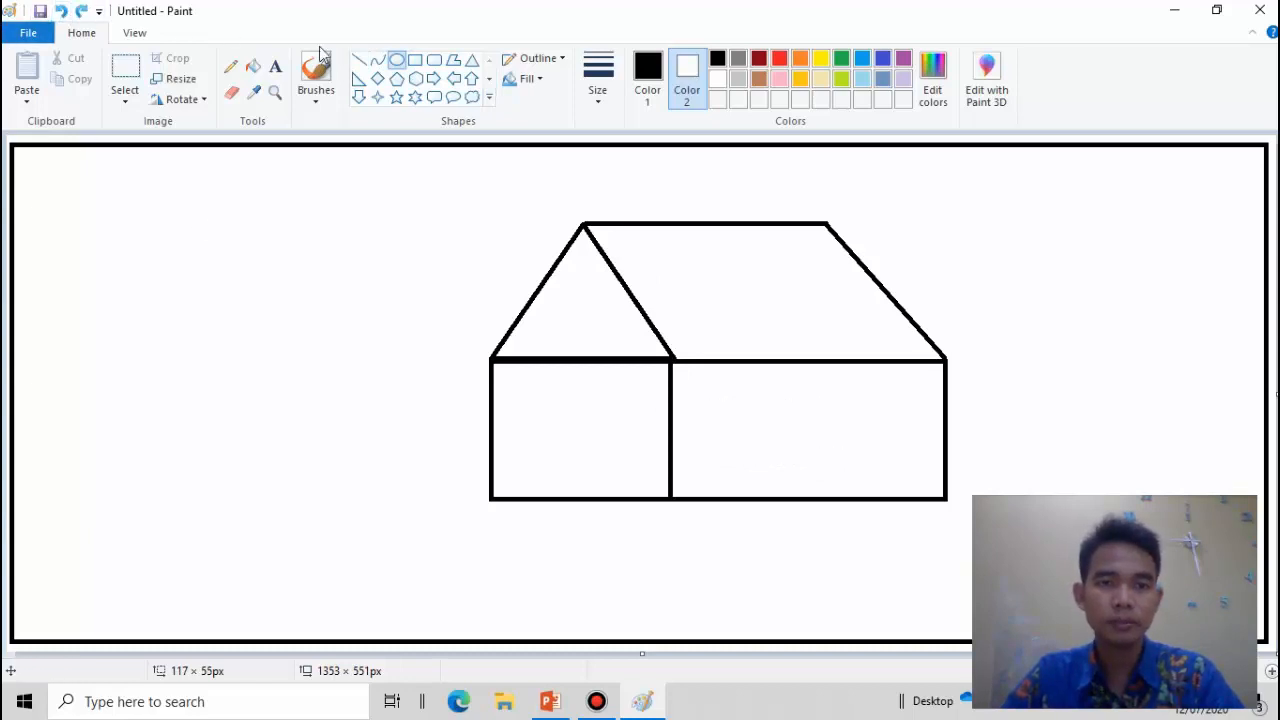
Step: Draw a window about 237 × 85 px on the side wall and a door about 78 × 108 px with an oval knob on the front wall
{"action": "left_click", "coordinate": [415, 60]}
{"action": "left_click_drag", "start_coordinate": [694, 389], "coordinate": [916, 468]}
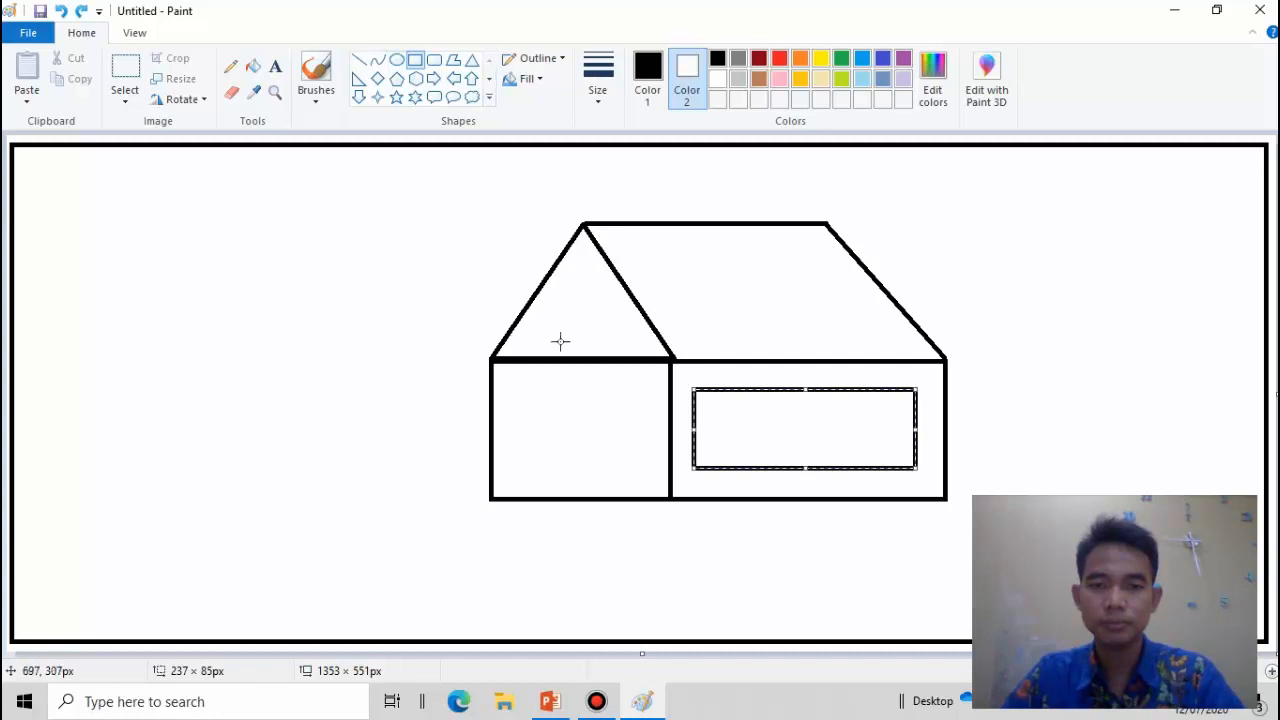
{"action": "left_click", "coordinate": [415, 60]}
{"action": "left_click_drag", "start_coordinate": [572, 394], "coordinate": [647, 497]}
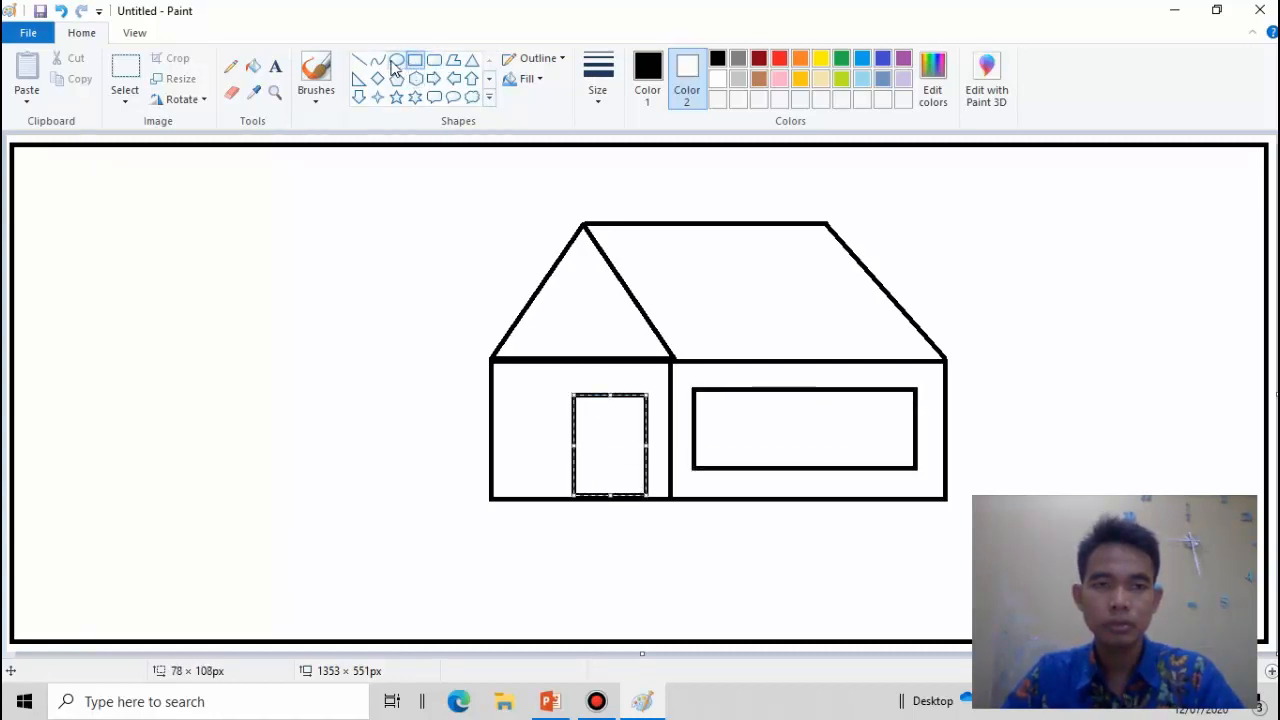
{"action": "left_click", "coordinate": [397, 59]}
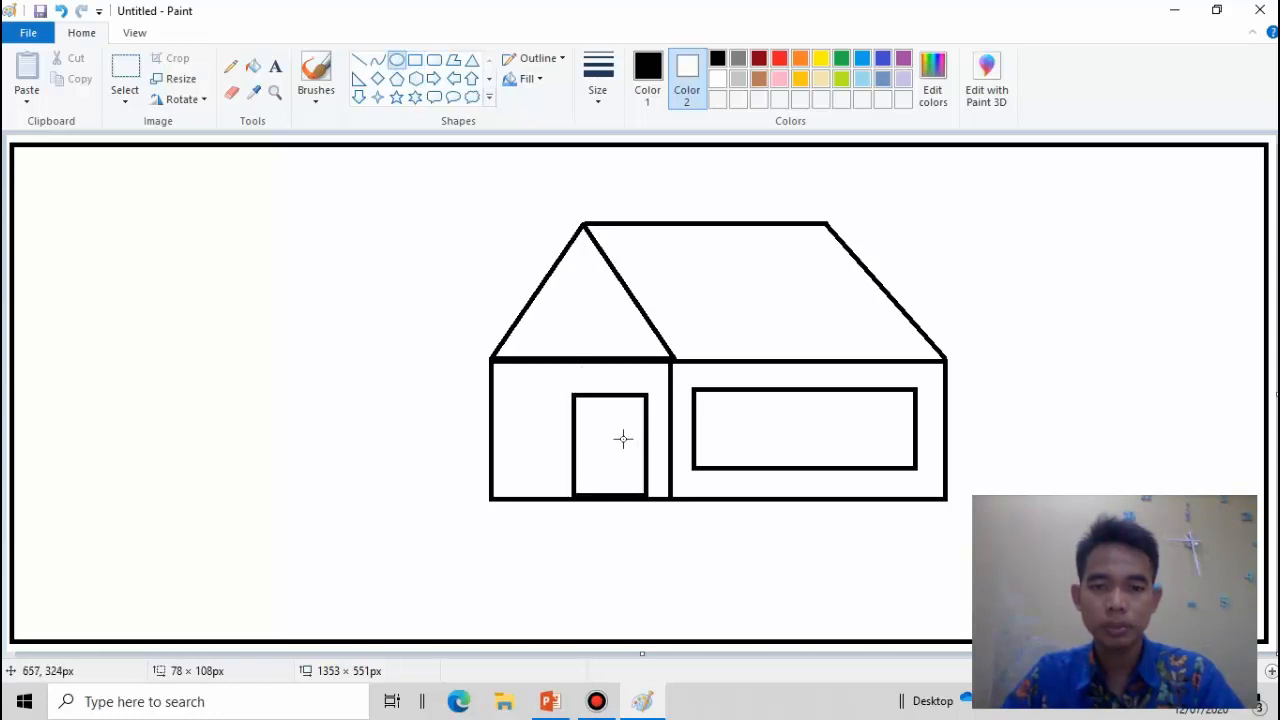
{"action": "left_click_drag", "start_coordinate": [622, 438], "coordinate": [636, 458]}
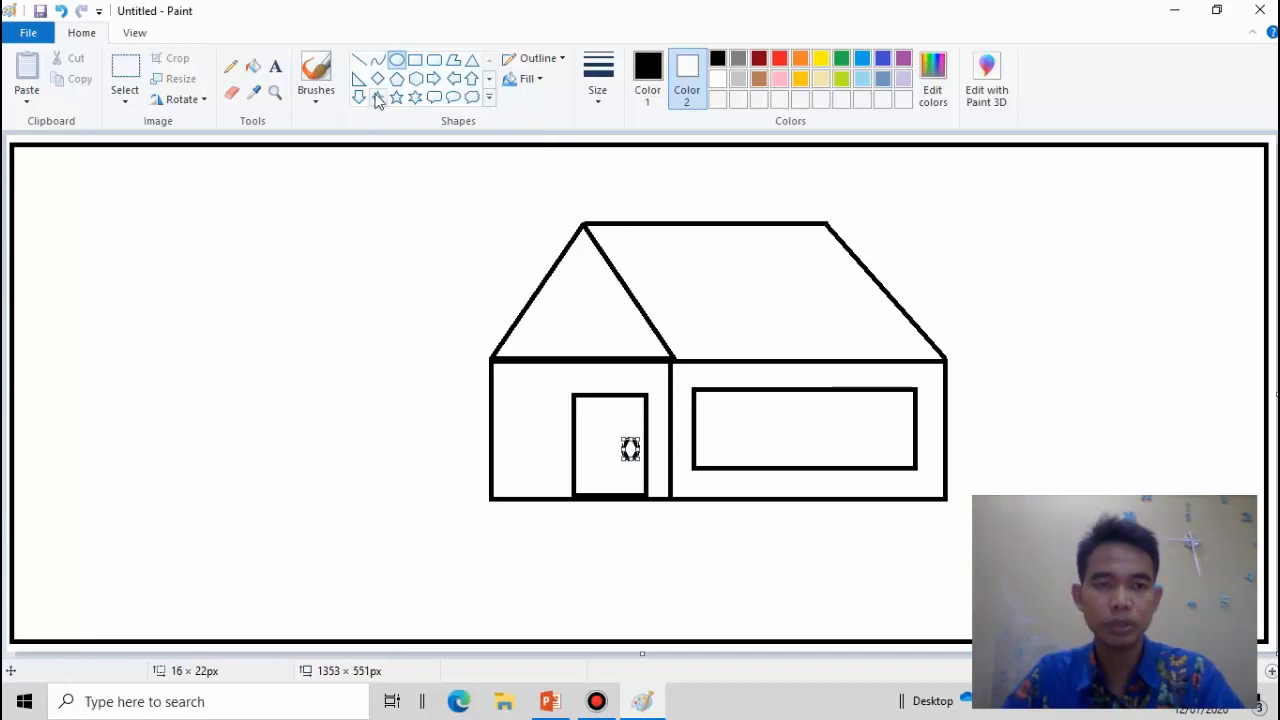
Step: Draw four slanted lines across the roof panel, each running from the ridge to the lower roof edge
{"action": "left_click", "coordinate": [359, 60]}
{"action": "mouse_move", "coordinate": [640, 226]}
{"action": "left_mouse_down"}
{"action": "mouse_move", "coordinate": [708, 353]}
{"action": "mouse_move", "coordinate": [724, 358]}
{"action": "left_mouse_up"}
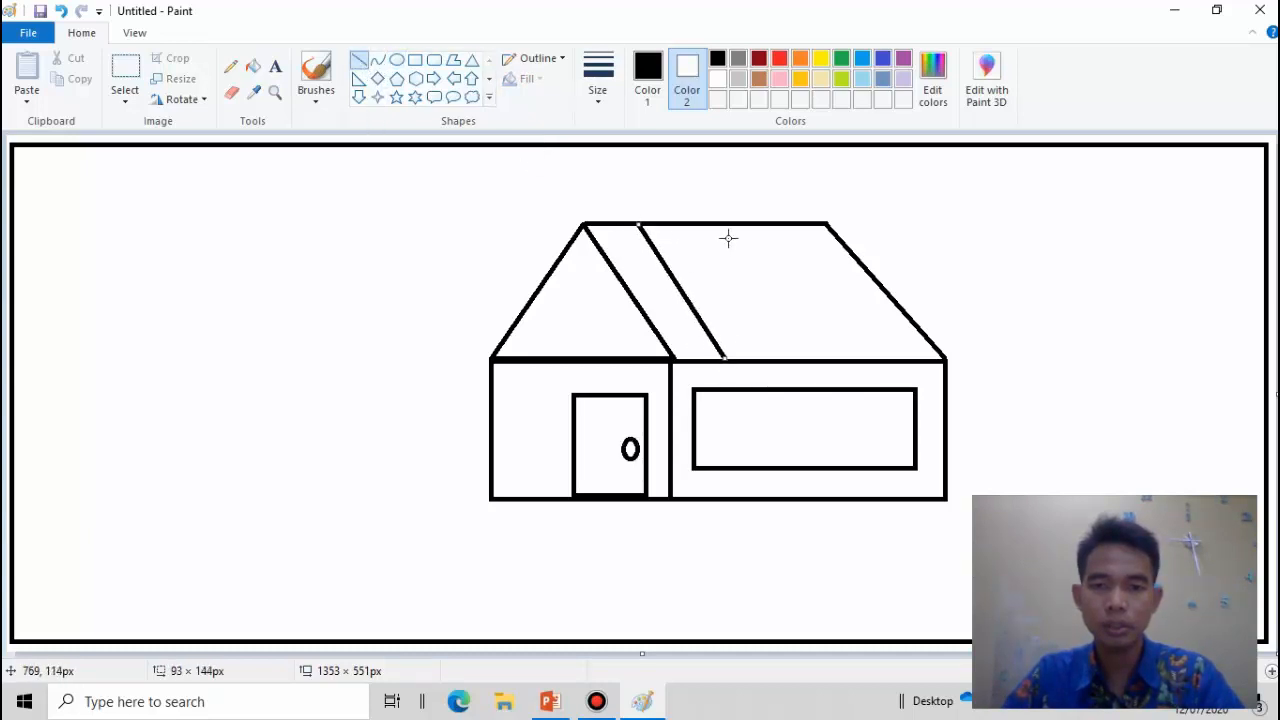
{"action": "left_click_drag", "start_coordinate": [703, 224], "coordinate": [786, 353]}
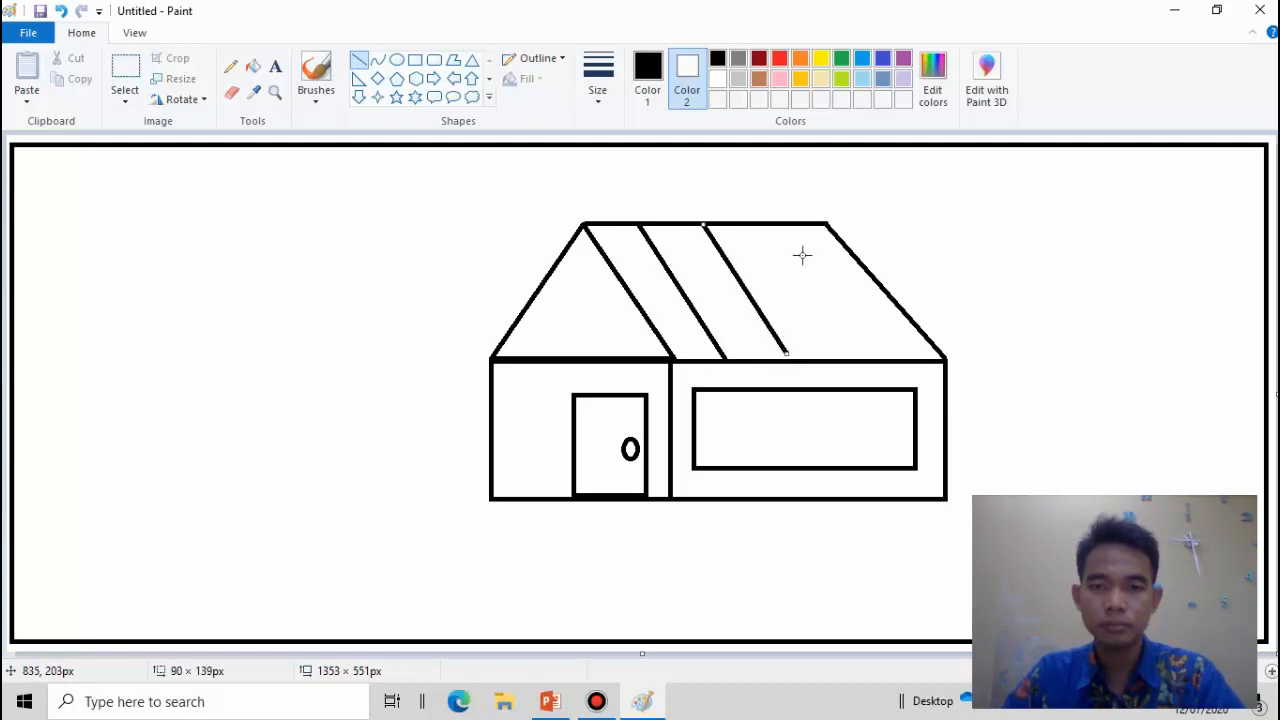
{"action": "mouse_move", "coordinate": [777, 224]}
{"action": "left_mouse_down"}
{"action": "mouse_move", "coordinate": [864, 318]}
{"action": "mouse_move", "coordinate": [850, 356]}
{"action": "mouse_move", "coordinate": [884, 355]}
{"action": "left_mouse_up"}
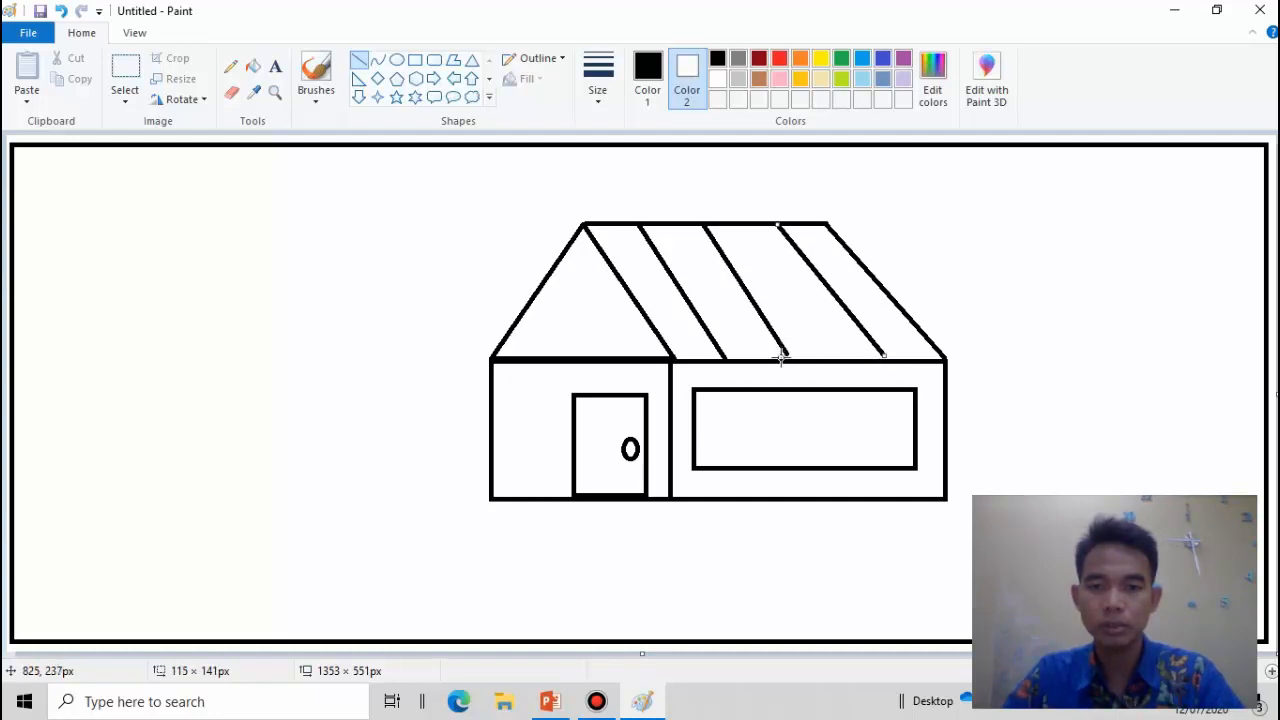
{"action": "left_click_drag", "start_coordinate": [787, 352], "coordinate": [791, 361]}
{"action": "mouse_move", "coordinate": [742, 224]}
{"action": "left_mouse_down"}
{"action": "mouse_move", "coordinate": [841, 358]}
{"action": "mouse_move", "coordinate": [886, 359]}
{"action": "left_mouse_up"}
{"action": "left_click", "coordinate": [886, 355]}
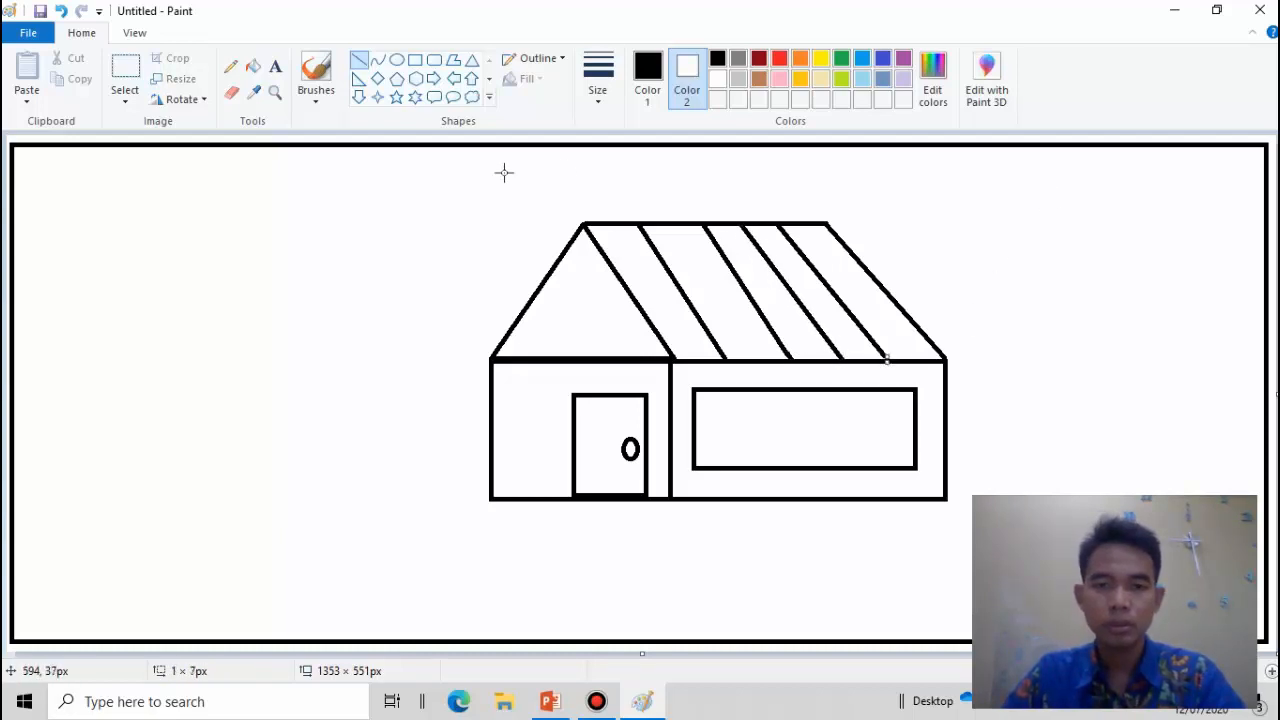
{"action": "left_click", "coordinate": [125, 67]}
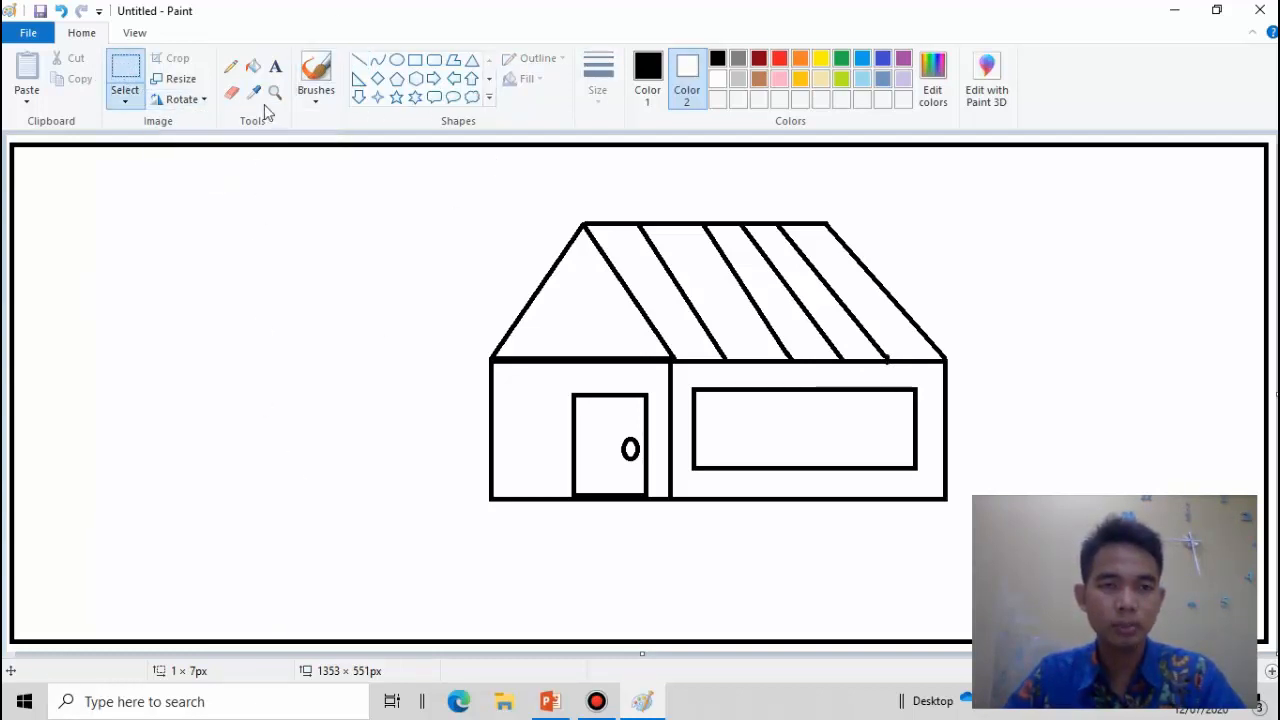
Step: Draw a tuft of pointed leaves left of the house with the Pencil at the third line thickness
{"action": "left_click", "coordinate": [231, 66]}
{"action": "left_click", "coordinate": [597, 93]}
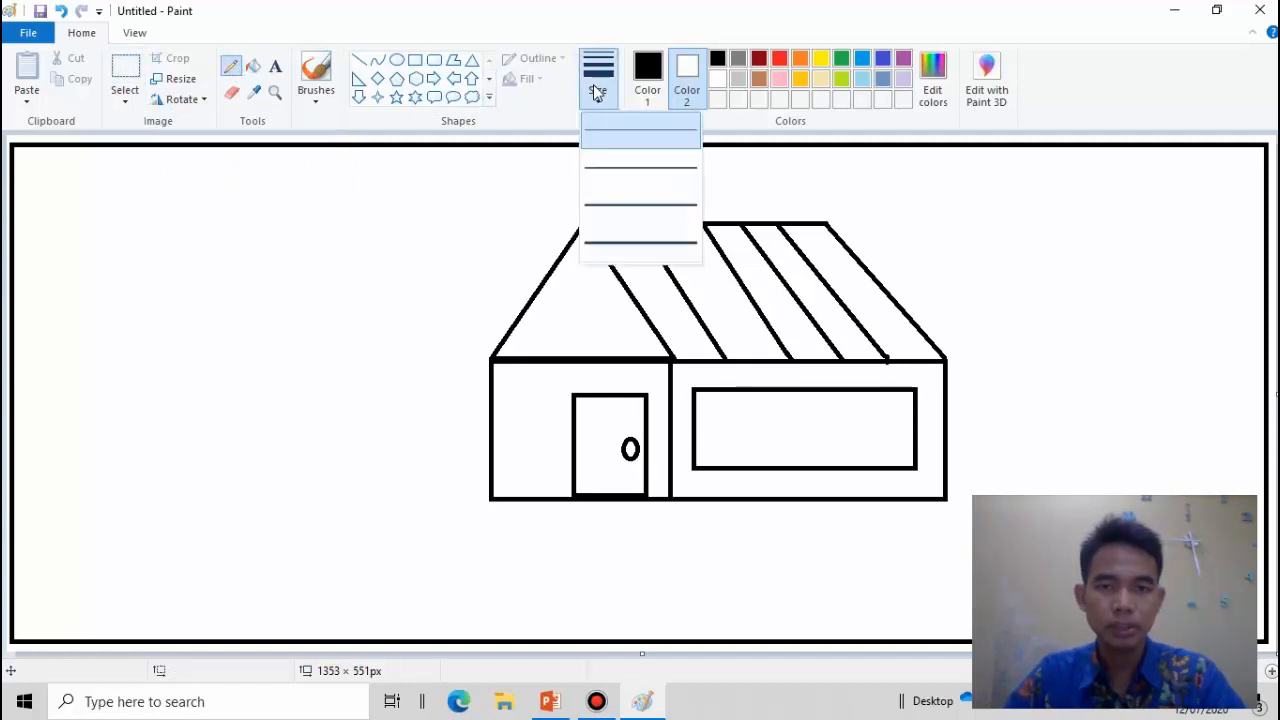
{"action": "left_click", "coordinate": [631, 206]}
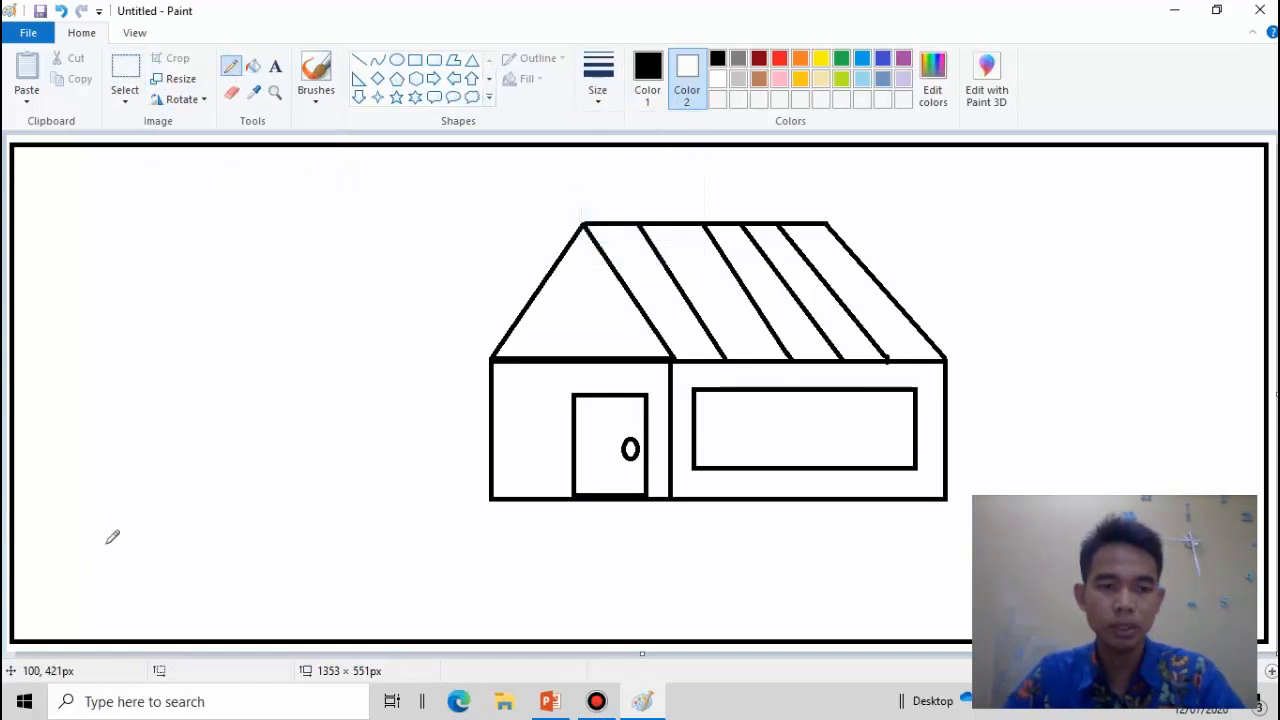
{"action": "mouse_move", "coordinate": [134, 564]}
{"action": "left_mouse_down"}
{"action": "mouse_move", "coordinate": [108, 475]}
{"action": "mouse_move", "coordinate": [117, 488]}
{"action": "mouse_move", "coordinate": [134, 441]}
{"action": "mouse_move", "coordinate": [135, 483]}
{"action": "mouse_move", "coordinate": [157, 446]}
{"action": "mouse_move", "coordinate": [160, 465]}
{"action": "mouse_move", "coordinate": [175, 463]}
{"action": "mouse_move", "coordinate": [151, 519]}
{"action": "mouse_move", "coordinate": [158, 561]}
{"action": "left_mouse_up"}
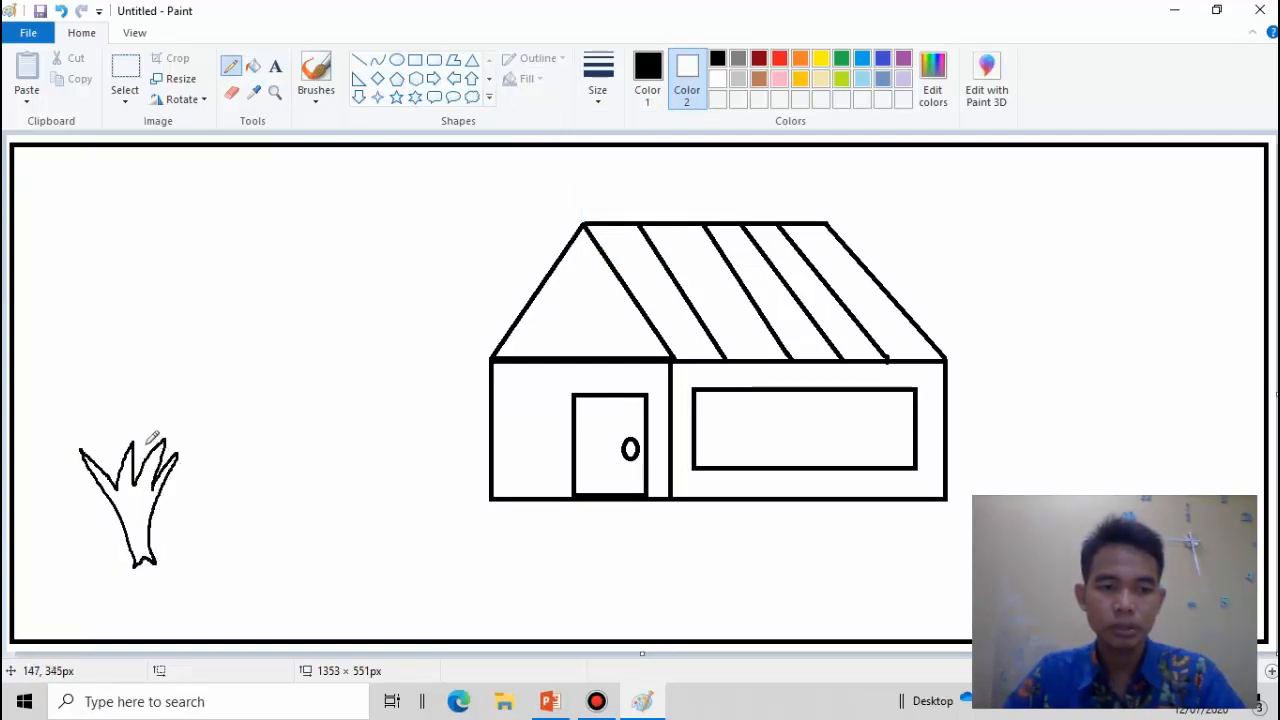
Step: Draw a stem rising from the leaf tuft, topped by a petalled flower head with a small round centre
{"action": "mouse_move", "coordinate": [146, 446]}
{"action": "left_mouse_down"}
{"action": "mouse_move", "coordinate": [161, 328]}
{"action": "mouse_move", "coordinate": [124, 319]}
{"action": "mouse_move", "coordinate": [113, 278]}
{"action": "mouse_move", "coordinate": [131, 283]}
{"action": "mouse_move", "coordinate": [138, 257]}
{"action": "mouse_move", "coordinate": [183, 273]}
{"action": "left_mouse_up"}
{"action": "mouse_move", "coordinate": [205, 302]}
{"action": "left_mouse_down"}
{"action": "mouse_move", "coordinate": [200, 335]}
{"action": "mouse_move", "coordinate": [172, 340]}
{"action": "mouse_move", "coordinate": [165, 327]}
{"action": "left_mouse_up"}
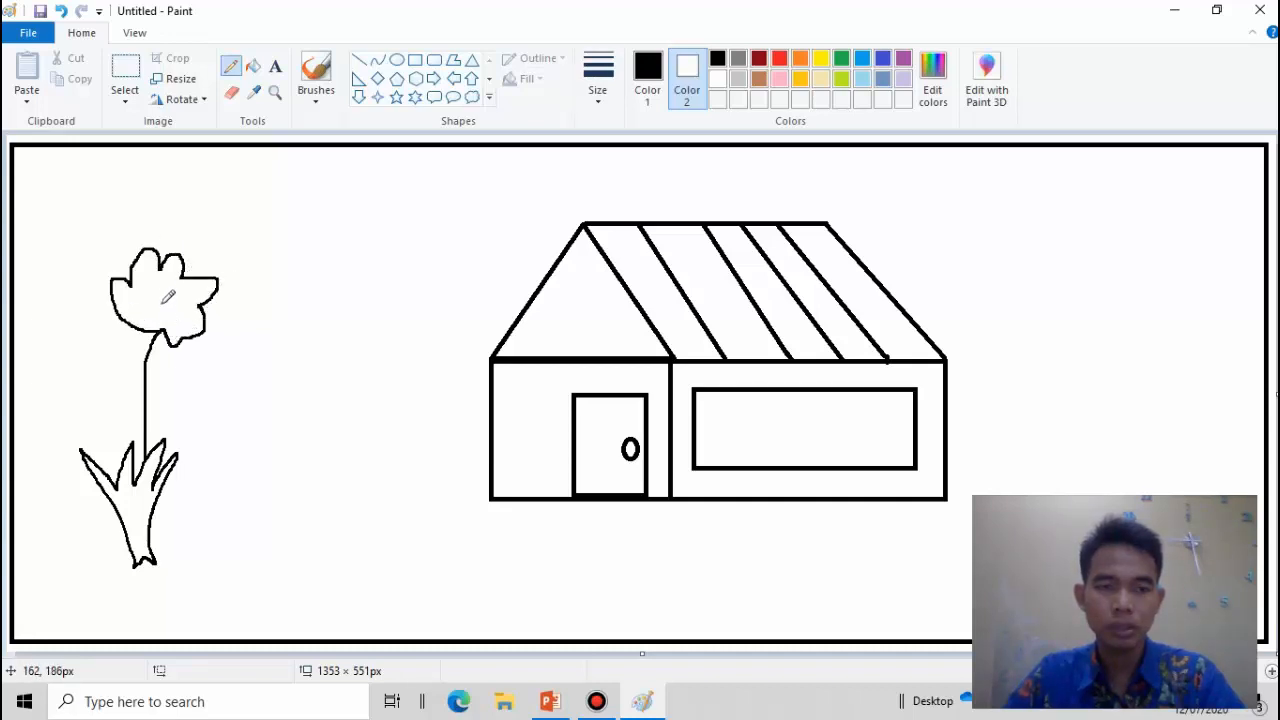
{"action": "mouse_move", "coordinate": [172, 281]}
{"action": "left_mouse_down"}
{"action": "mouse_move", "coordinate": [150, 280]}
{"action": "mouse_move", "coordinate": [178, 300]}
{"action": "mouse_move", "coordinate": [176, 283]}
{"action": "left_mouse_up"}
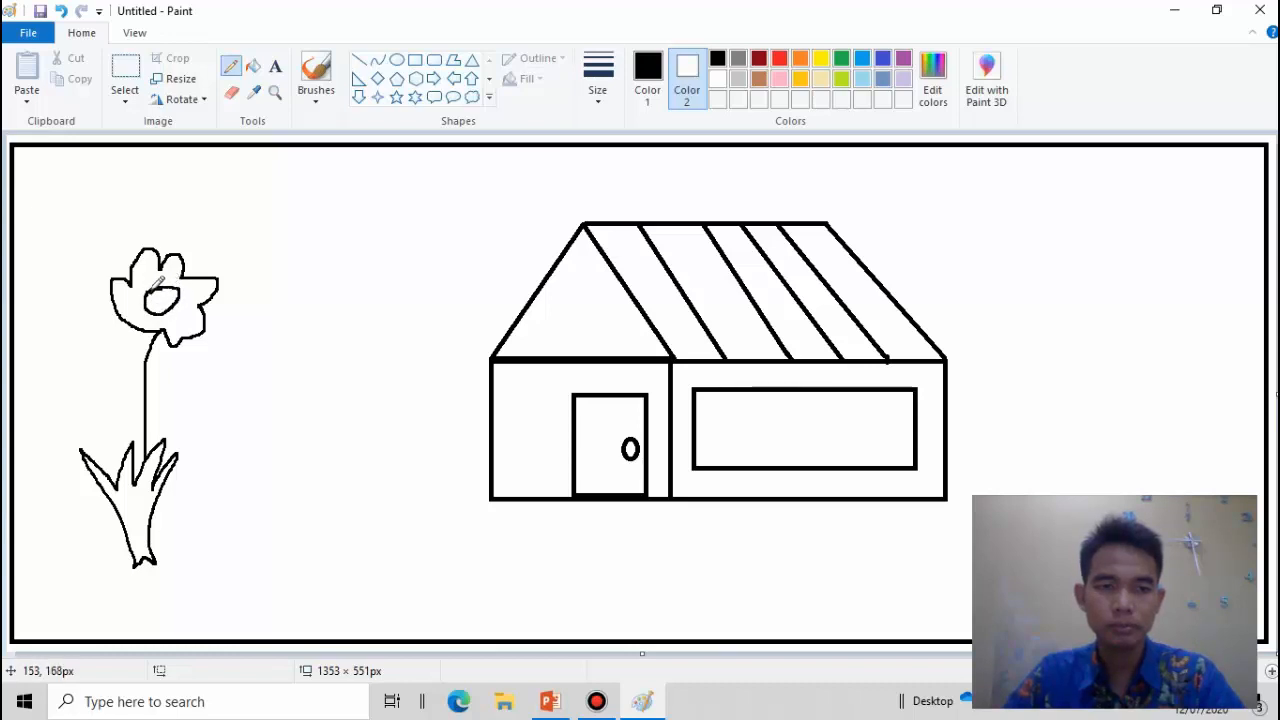
Step: Try to fill the flower's centre with yellow set as Color 2, and undo the fill
{"action": "left_click", "coordinate": [253, 66]}
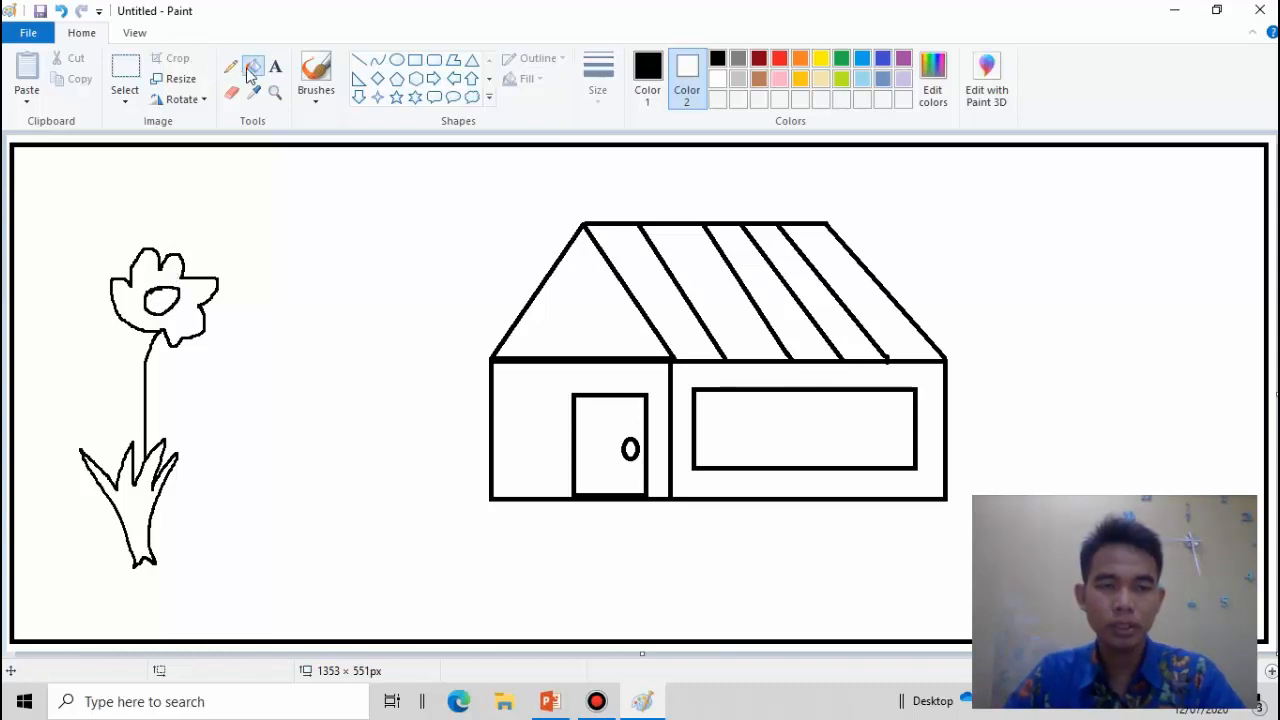
{"action": "right_click", "coordinate": [823, 60]}
{"action": "left_click", "coordinate": [162, 300]}
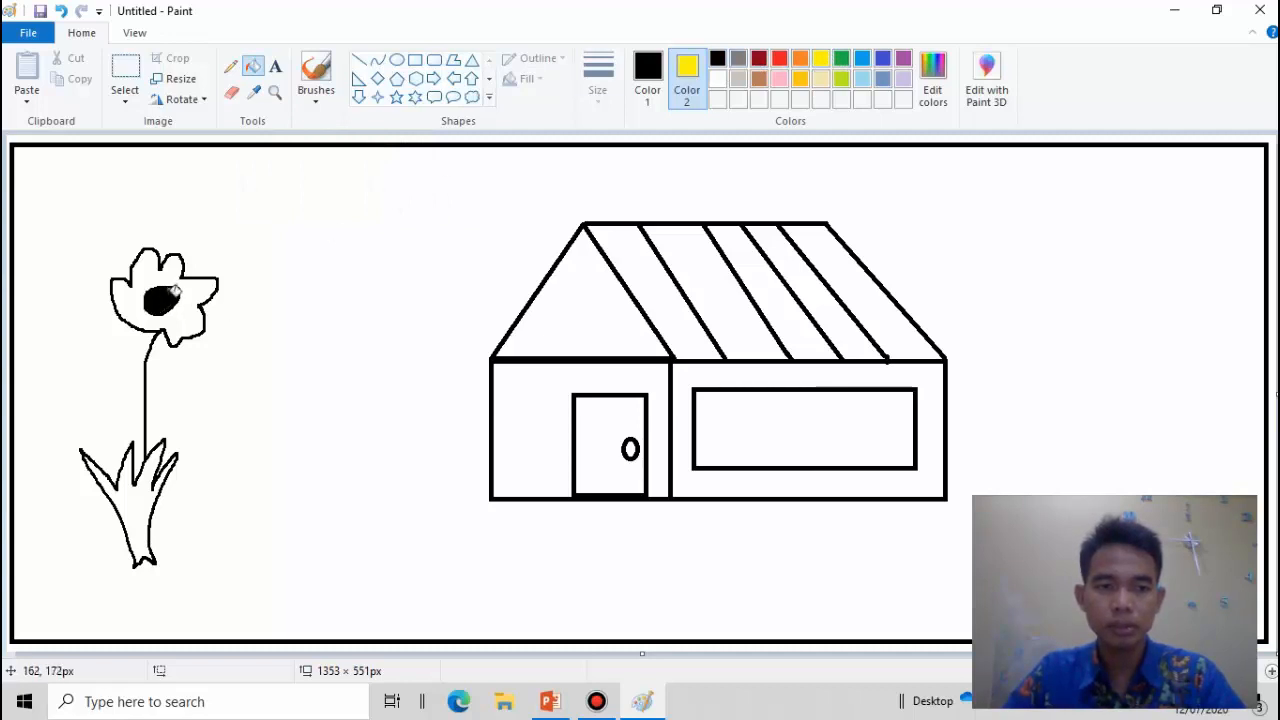
{"action": "left_click", "coordinate": [61, 11]}
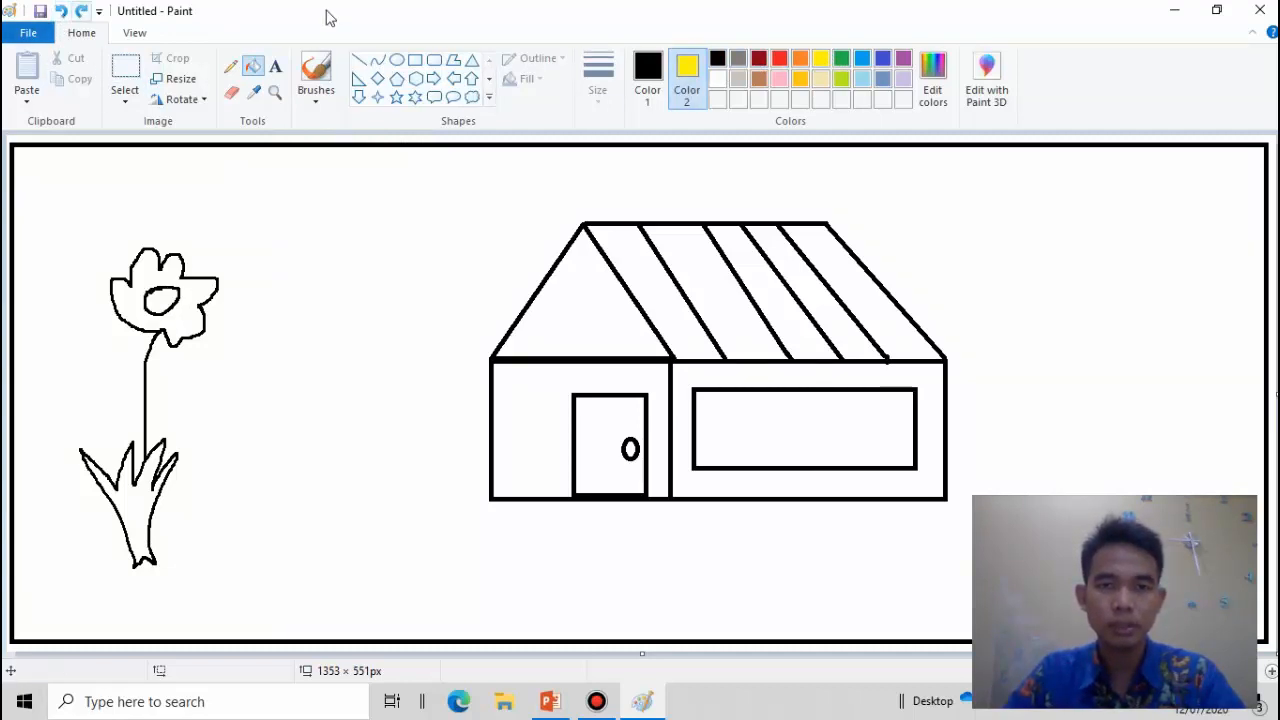
Step: Reset Color 2 to white and fill the flower's centre with red as Color 1
{"action": "left_click", "coordinate": [640, 85]}
{"action": "left_click", "coordinate": [686, 90]}
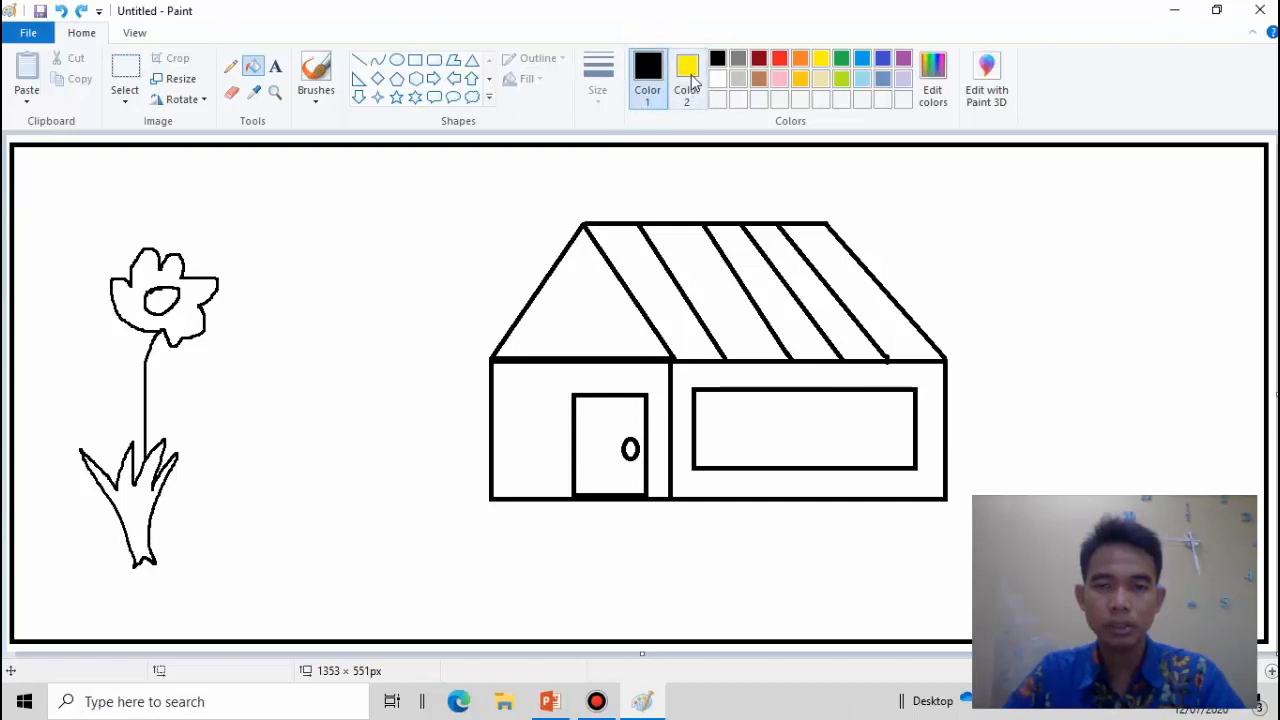
{"action": "left_click", "coordinate": [720, 81]}
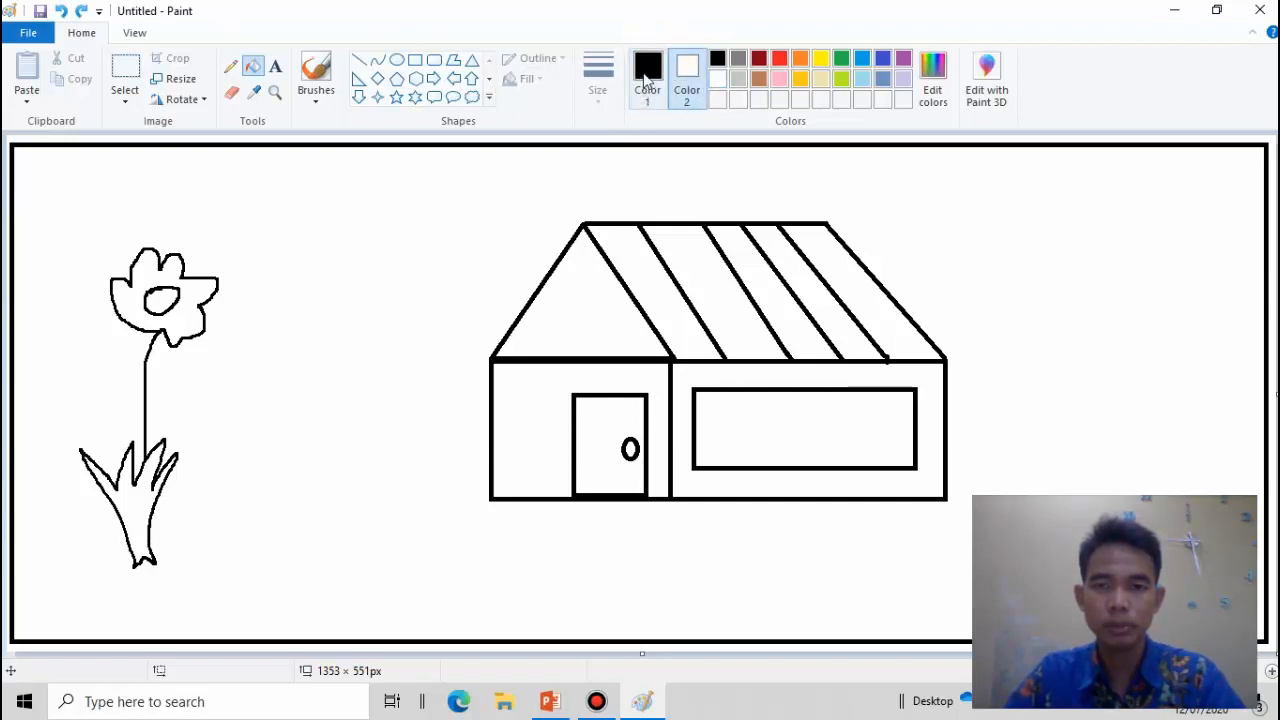
{"action": "left_click", "coordinate": [646, 95]}
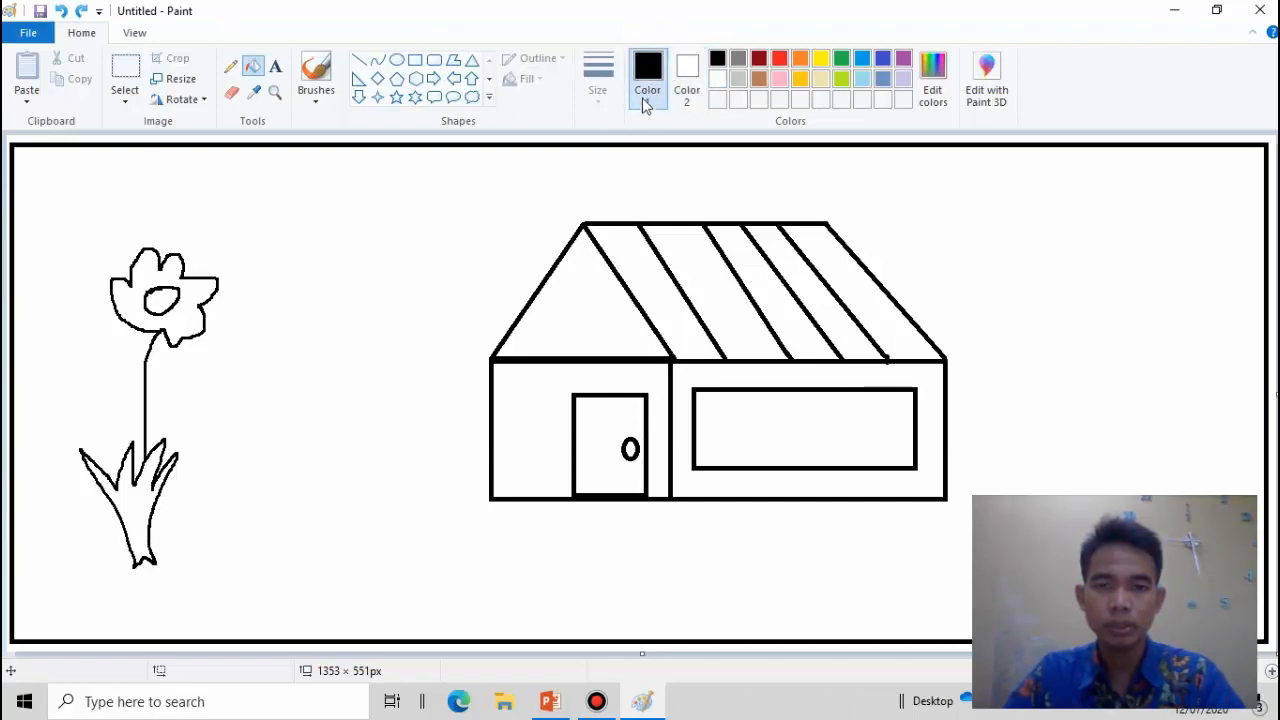
{"action": "left_click", "coordinate": [783, 60]}
{"action": "left_click", "coordinate": [161, 300]}
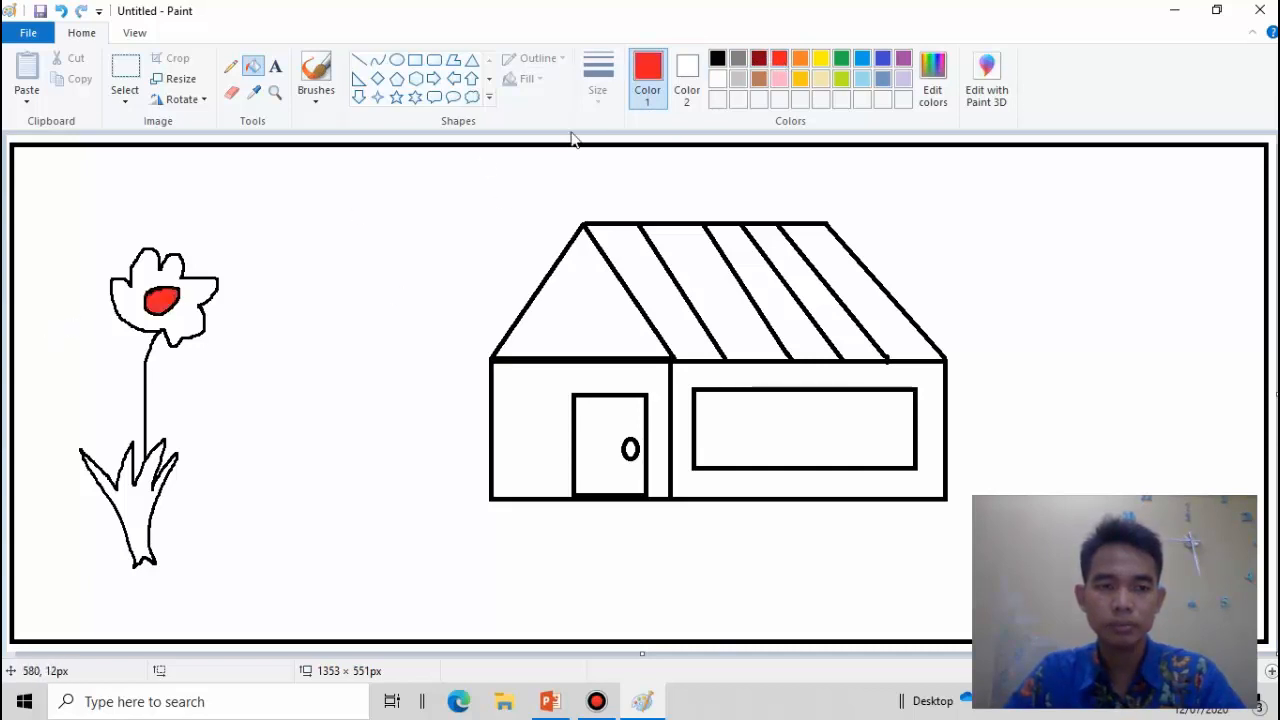
Step: Fill the flower's leaves with lime green and its petals with light pink
{"action": "left_click", "coordinate": [848, 80]}
{"action": "left_click", "coordinate": [128, 508]}
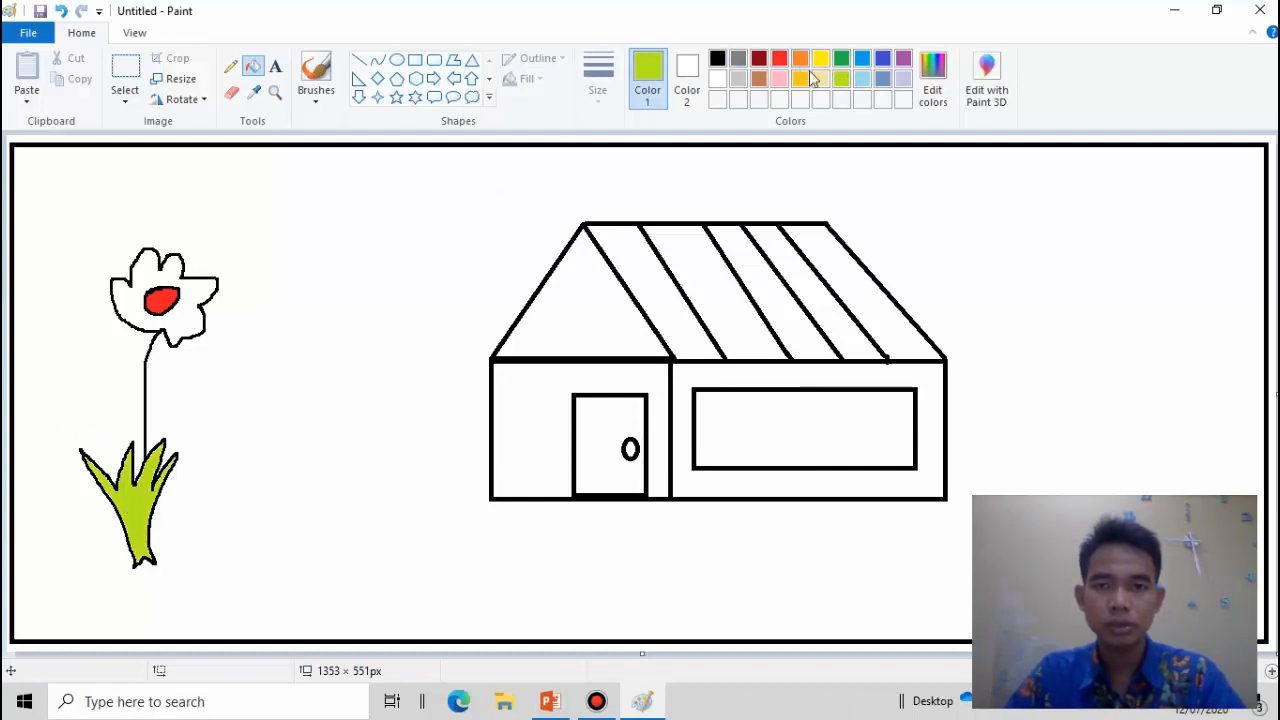
{"action": "left_click", "coordinate": [779, 82]}
{"action": "left_click", "coordinate": [150, 278]}
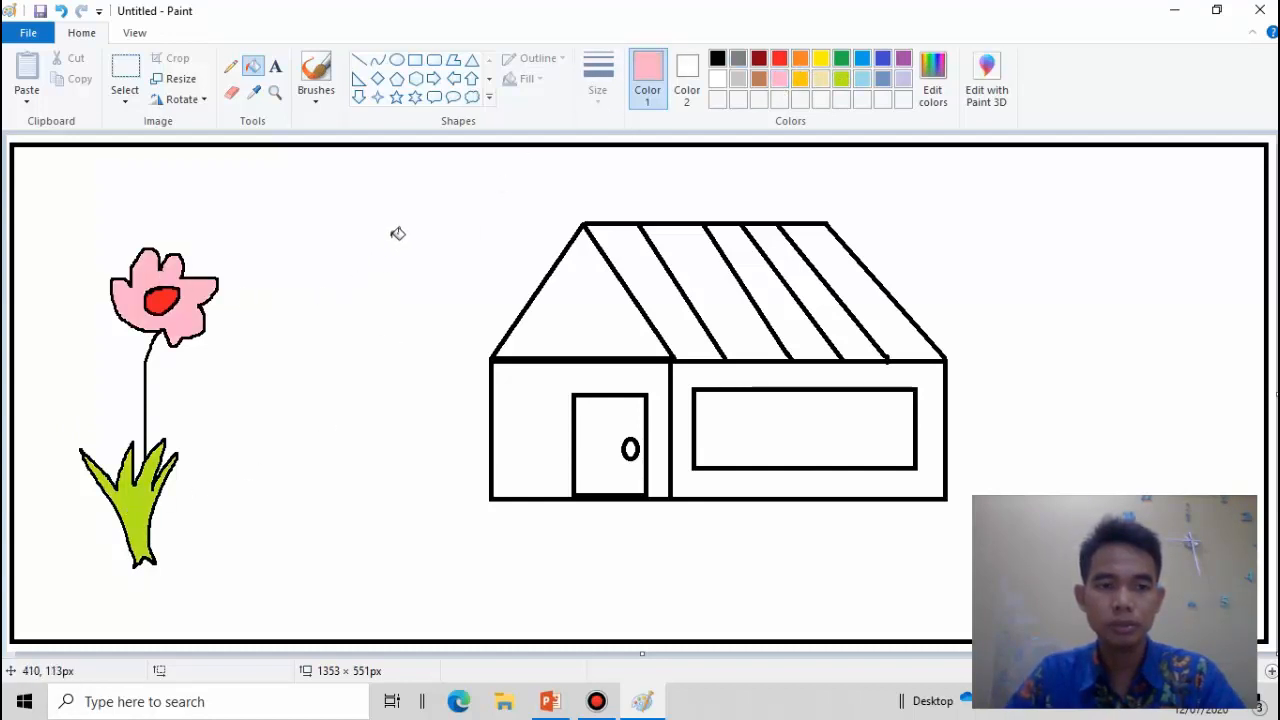
Step: Fill all five slanted stripes of the roof panel with gold
{"action": "left_click", "coordinate": [812, 81]}
{"action": "left_click", "coordinate": [805, 85]}
{"action": "left_click", "coordinate": [816, 235]}
{"action": "left_click", "coordinate": [786, 251]}
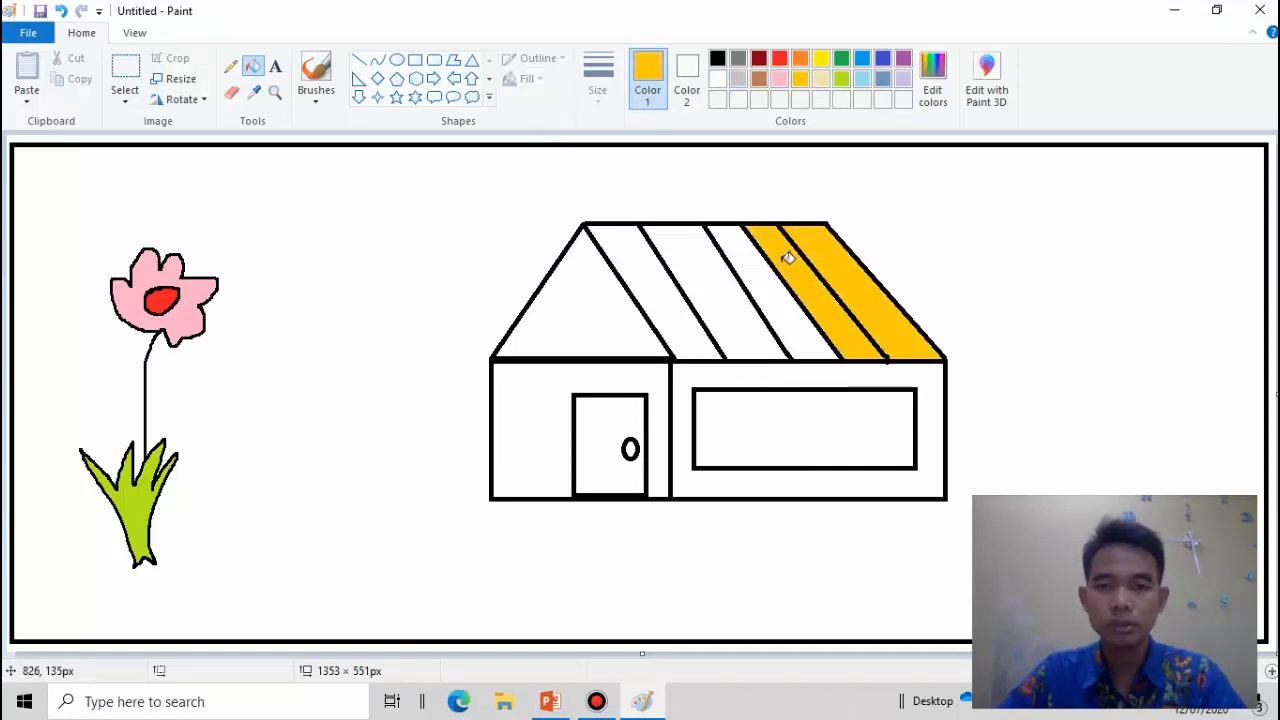
{"action": "left_click", "coordinate": [769, 267]}
{"action": "left_click", "coordinate": [716, 280]}
{"action": "left_click", "coordinate": [672, 284]}
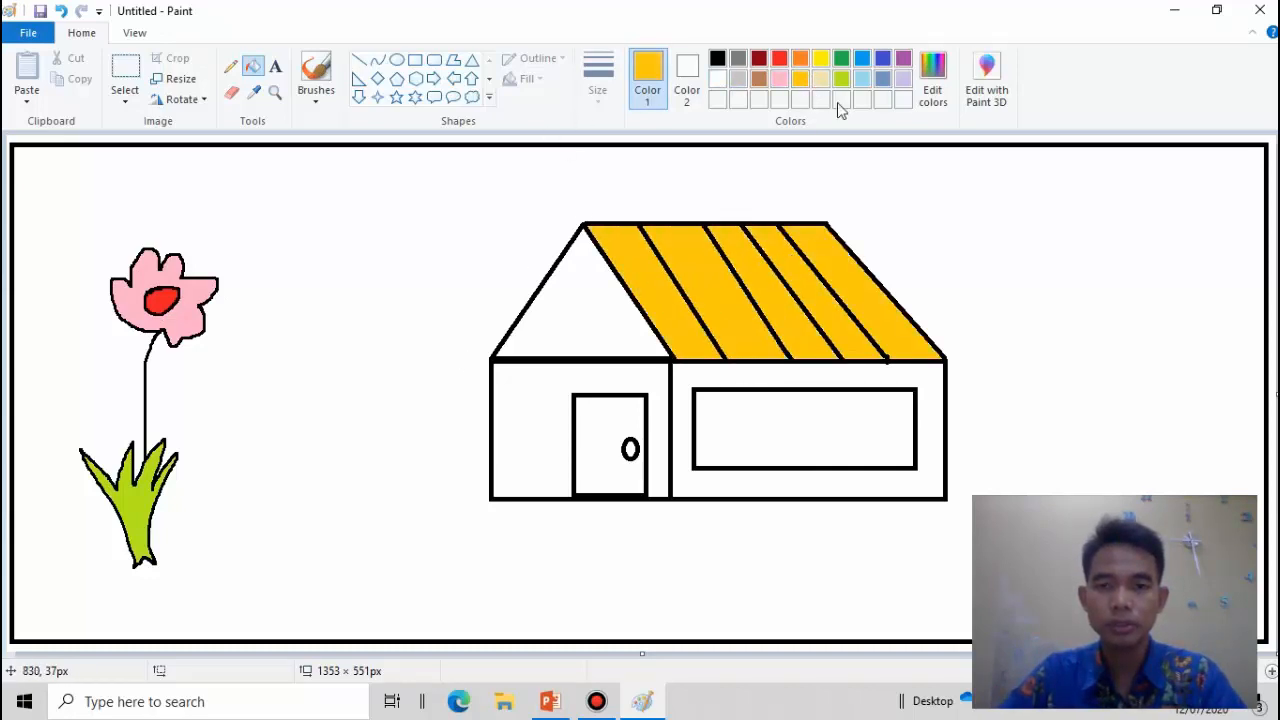
Step: Fill the side wall and the triangular gable with light turquoise, and the front wall with lavender
{"action": "left_click", "coordinate": [862, 79]}
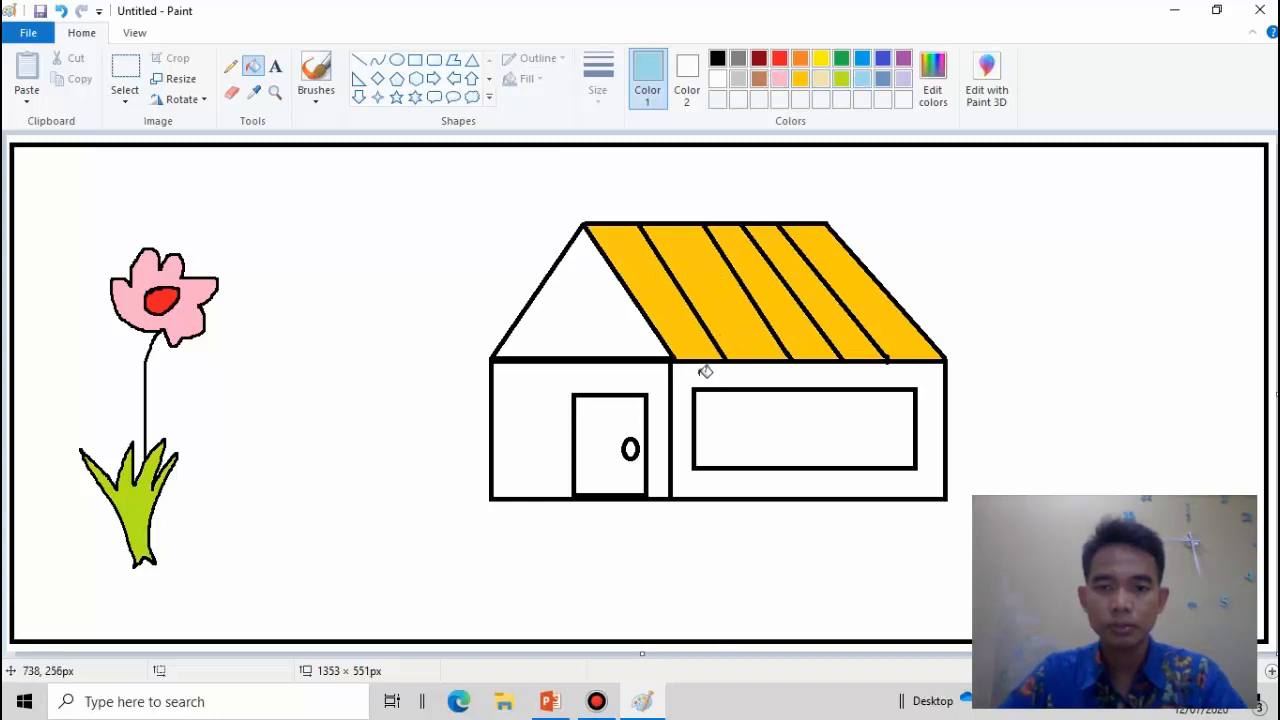
{"action": "left_click", "coordinate": [706, 374]}
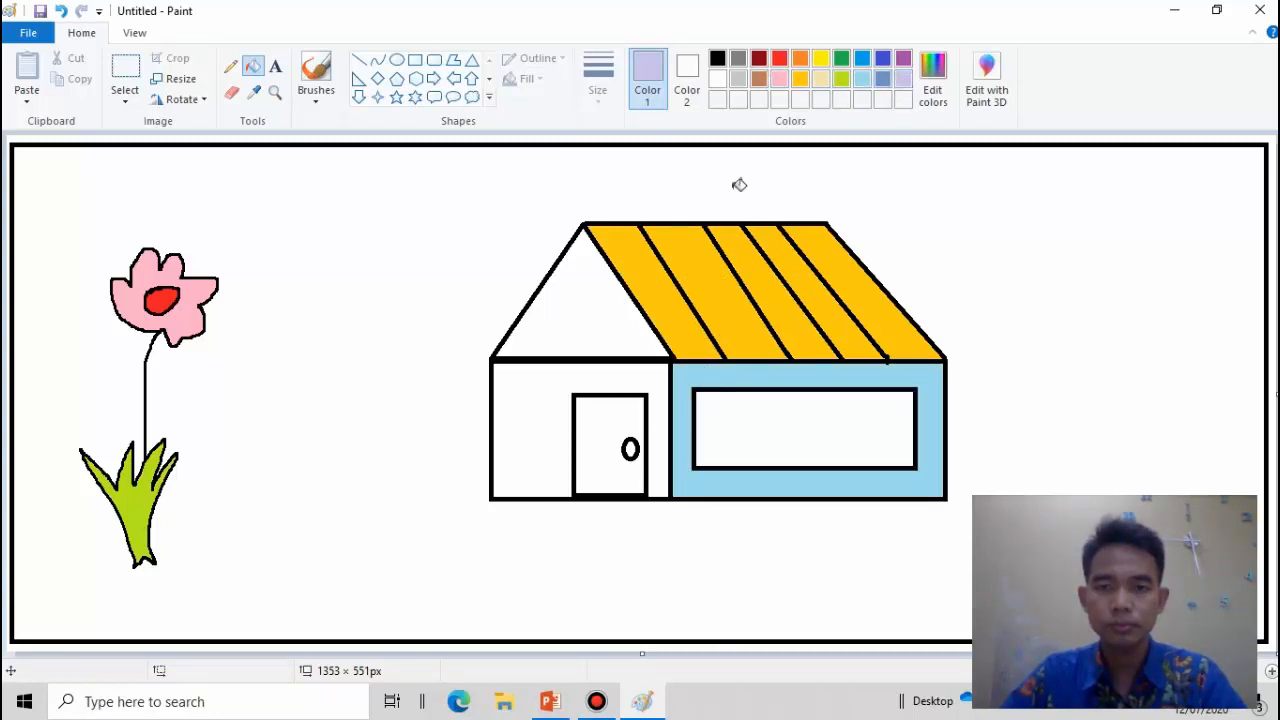
{"action": "left_click", "coordinate": [562, 390]}
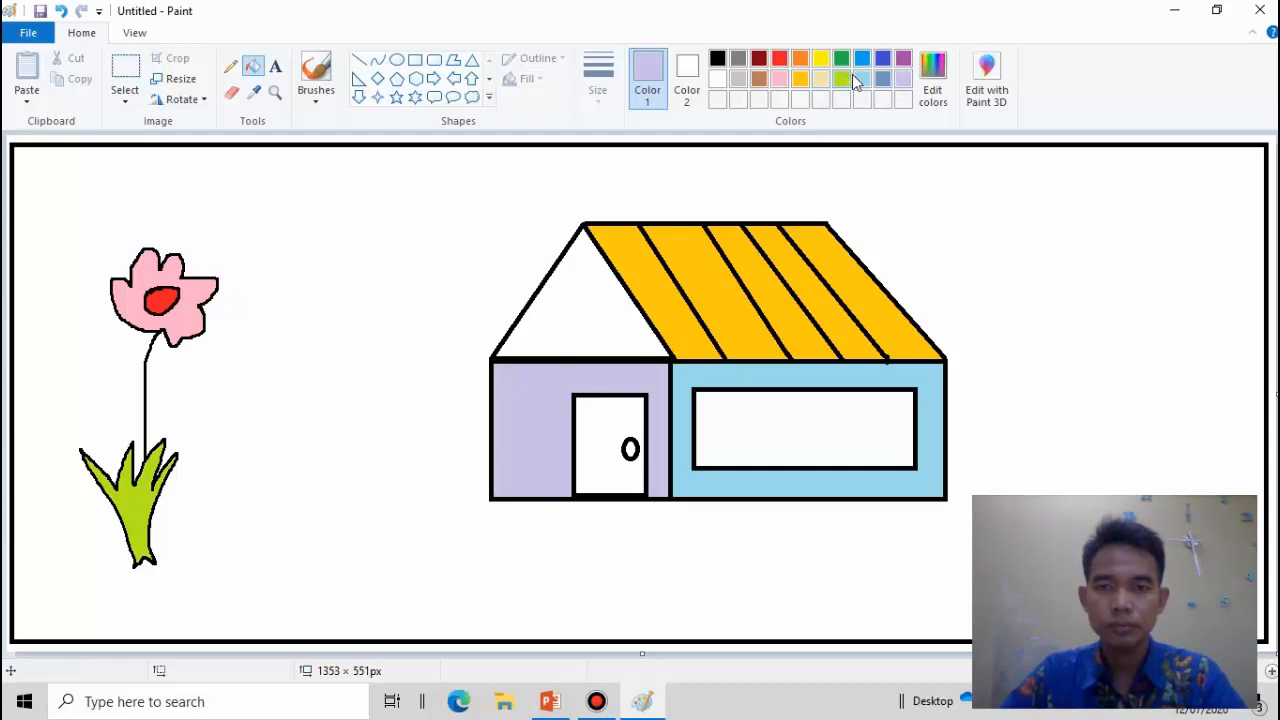
{"action": "left_click", "coordinate": [858, 80]}
{"action": "left_click", "coordinate": [627, 314]}
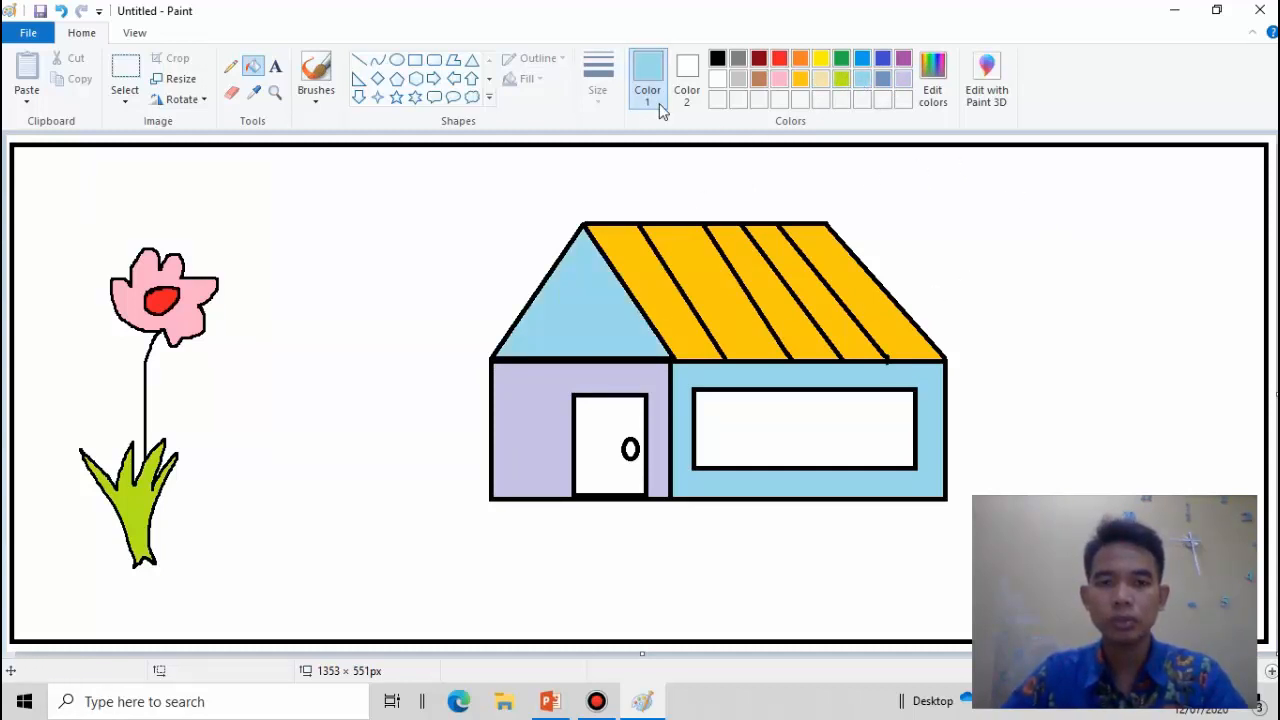
Step: Fill the background around the house and flower with light brown
{"action": "left_click", "coordinate": [760, 80]}
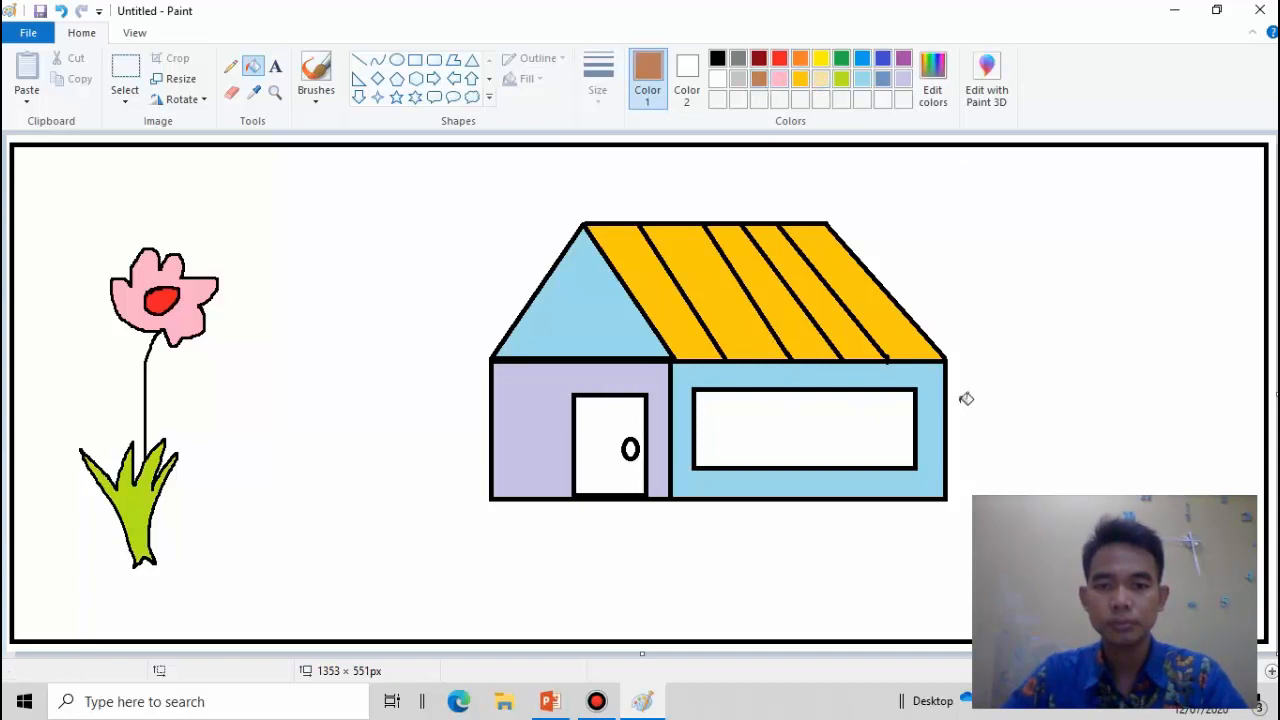
{"action": "left_click", "coordinate": [1051, 340]}
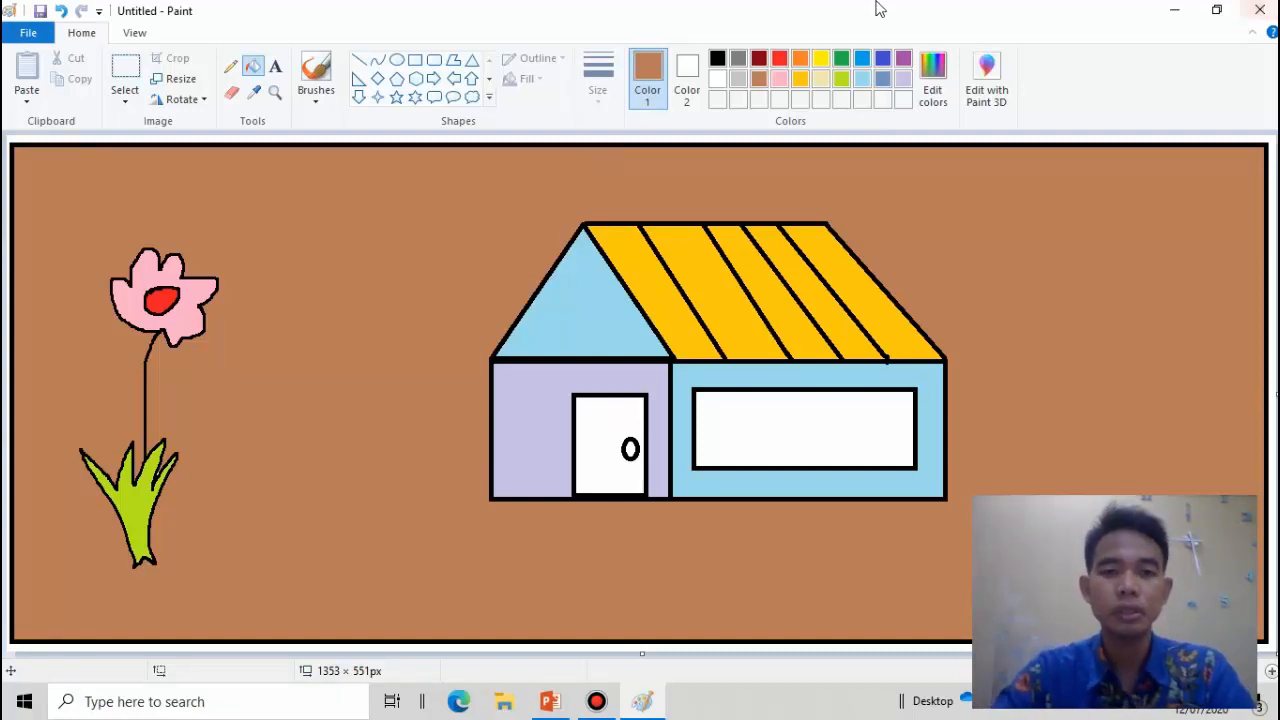
{"action": "mouse_move", "coordinate": [876, 6]}
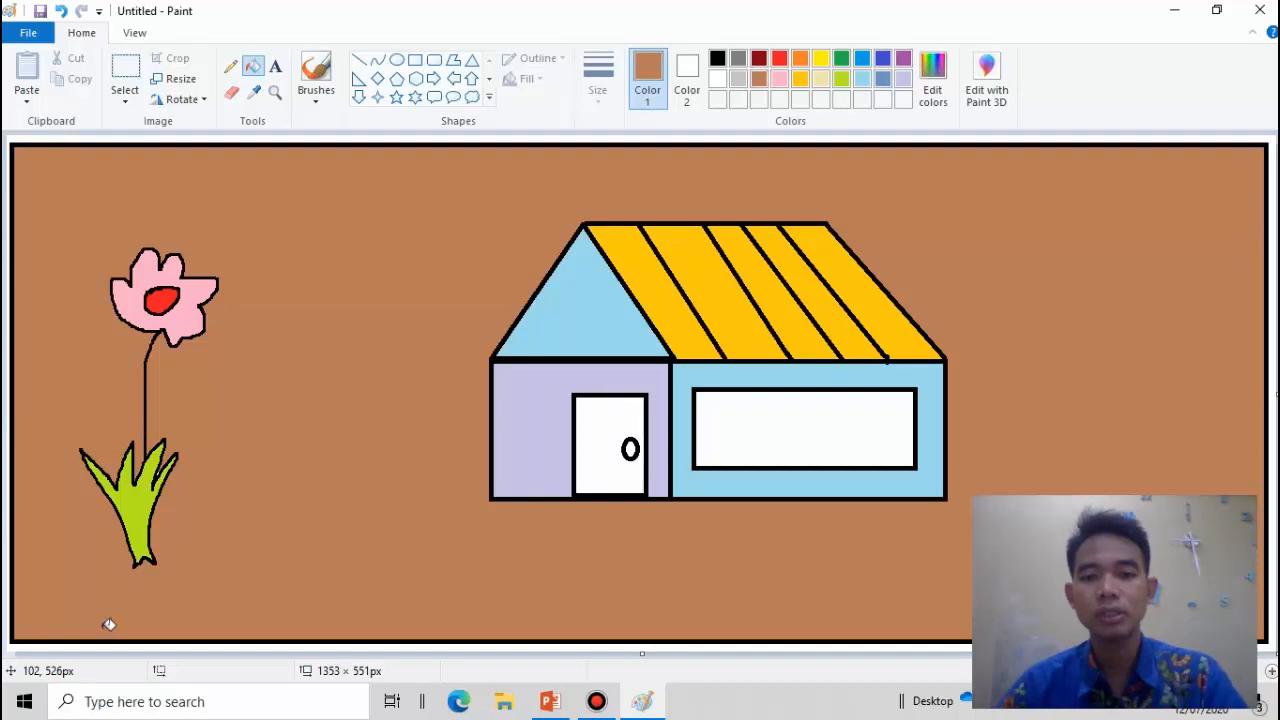
Step: Start saving the picture and browse to the folder Asy-Syukriyyah > KELAS 3 > Kelas 3 20-21 on drive D
{"action": "left_click", "coordinate": [28, 32]}
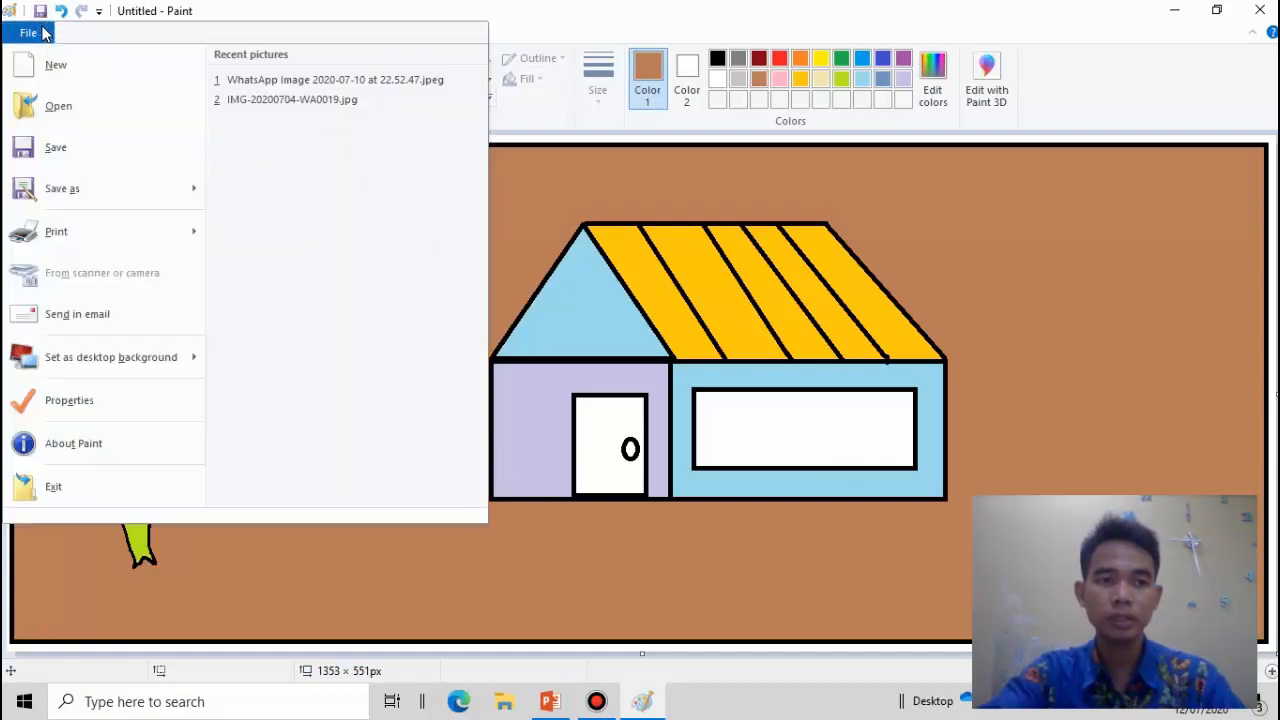
{"action": "left_click", "coordinate": [52, 147]}
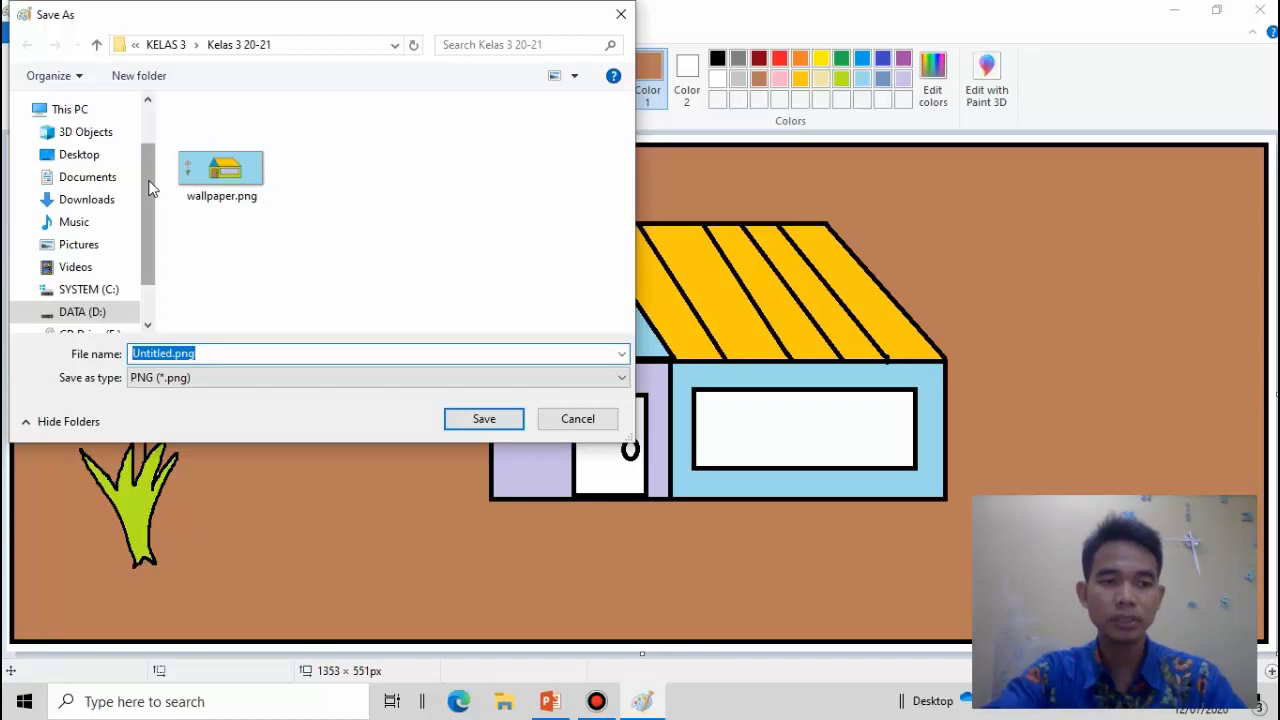
{"action": "scroll", "coordinate": [150, 188], "scroll_direction": "down", "scroll_amount": 1}
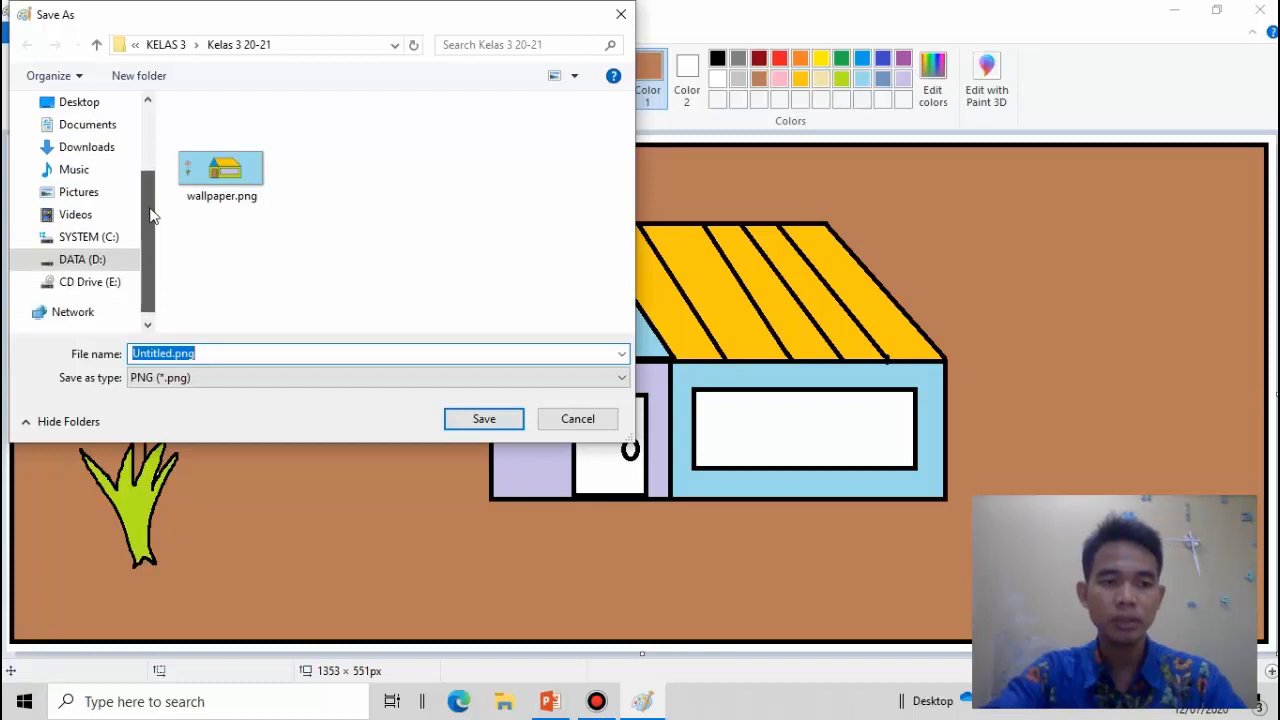
{"action": "left_click", "coordinate": [73, 262]}
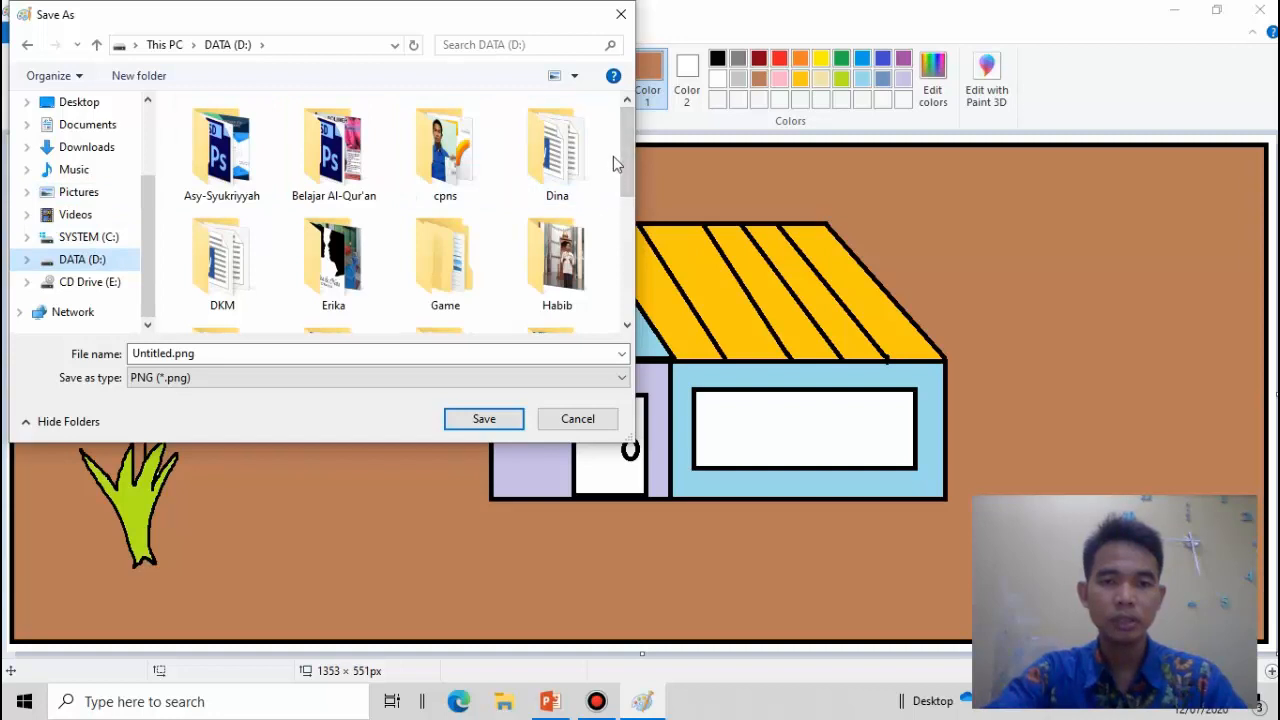
{"action": "mouse_move", "coordinate": [629, 147]}
{"action": "left_mouse_down"}
{"action": "mouse_move", "coordinate": [625, 298]}
{"action": "mouse_move", "coordinate": [627, 123]}
{"action": "left_mouse_up"}
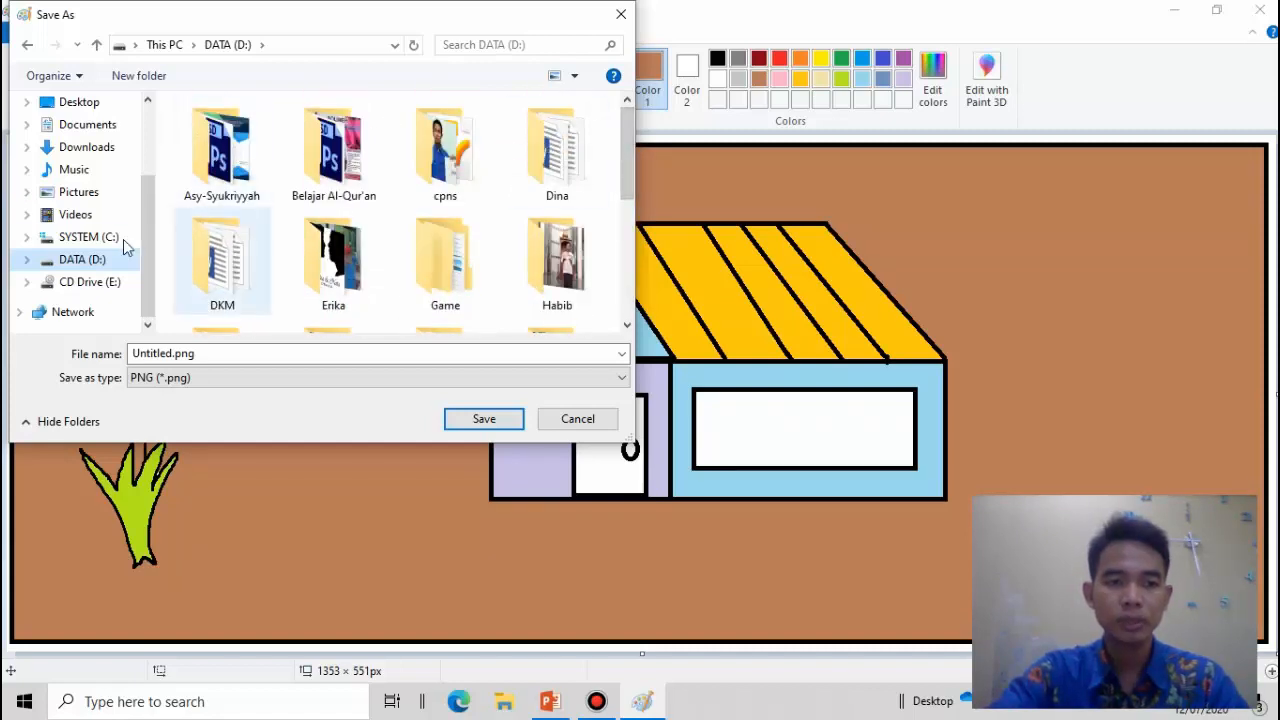
{"action": "double_click", "coordinate": [197, 158]}
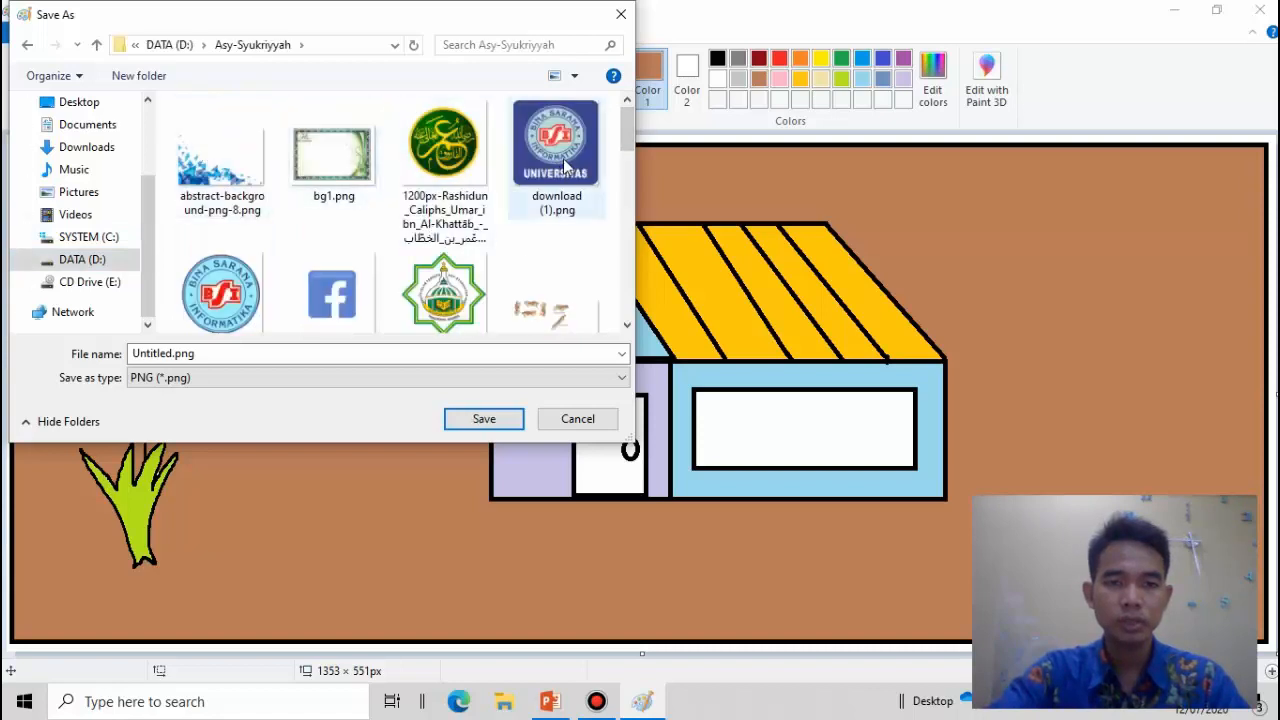
{"action": "left_click_drag", "start_coordinate": [629, 137], "coordinate": [629, 195]}
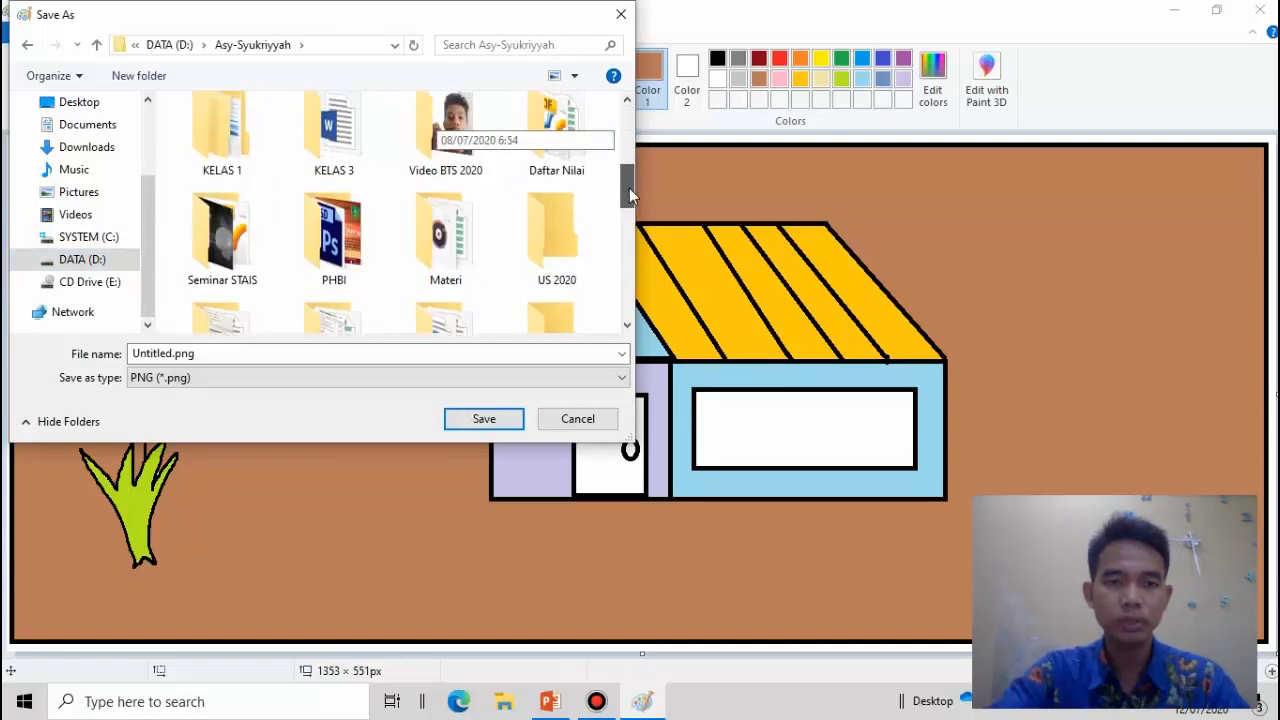
{"action": "double_click", "coordinate": [349, 162]}
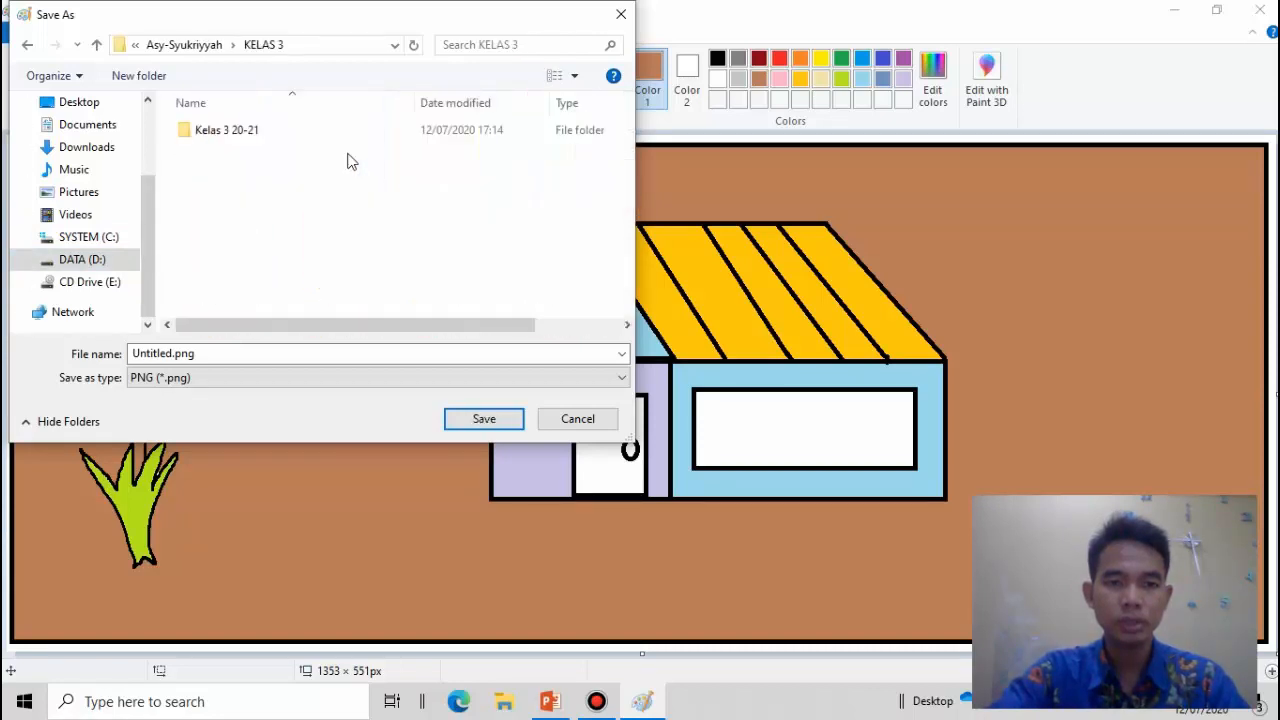
{"action": "double_click", "coordinate": [247, 136]}
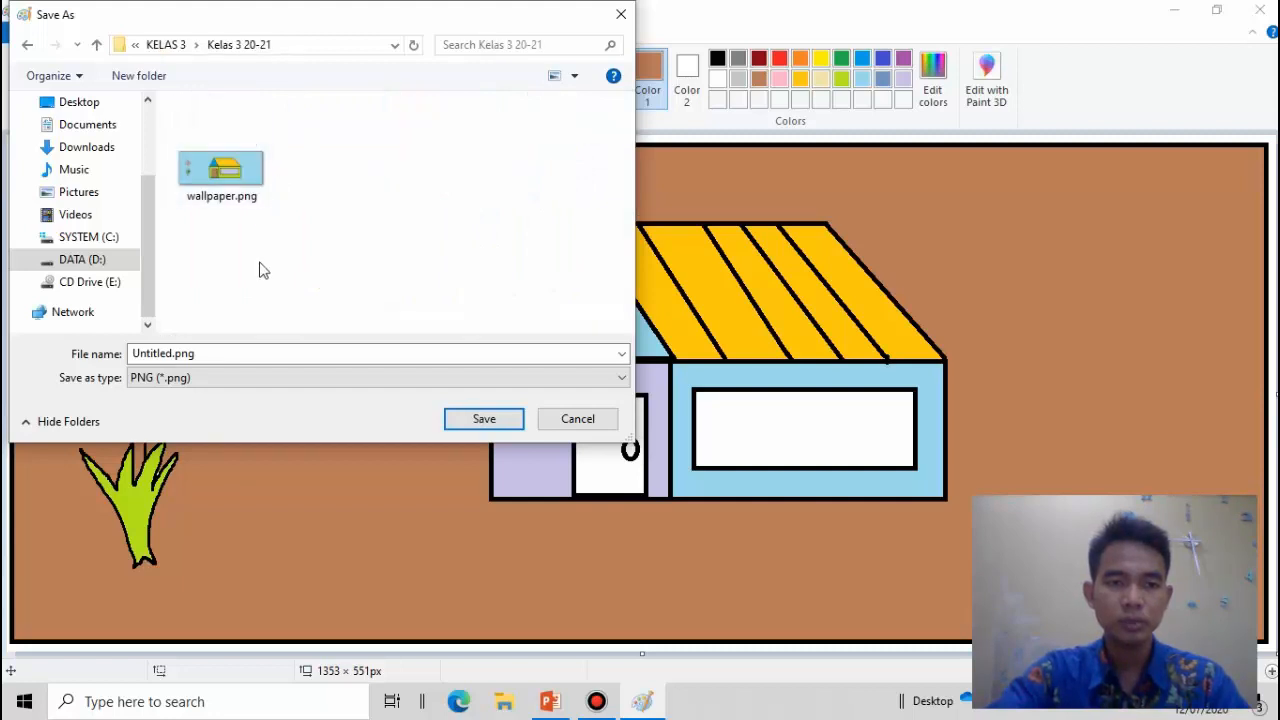
Step: Name the picture wallpaper2 and save it as a PNG in the Kelas 3 20-21 folder
{"action": "left_click", "coordinate": [226, 354]}
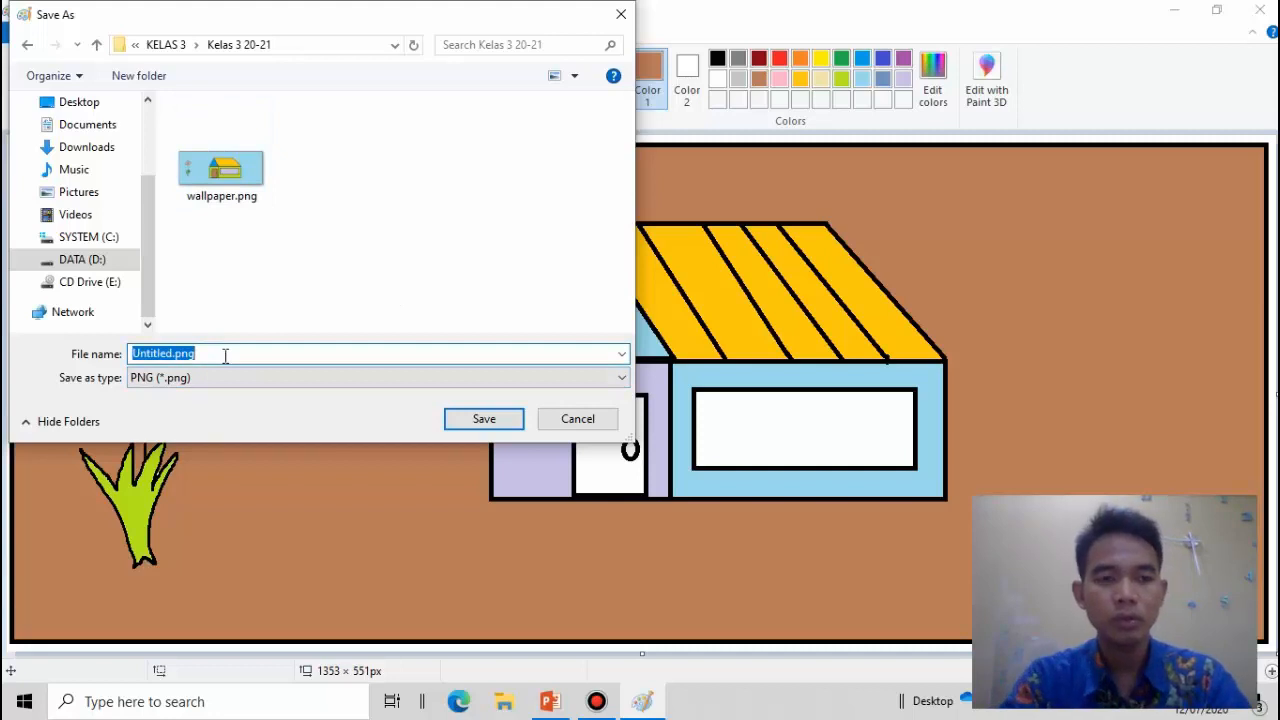
{"action": "type", "text": "wal"}
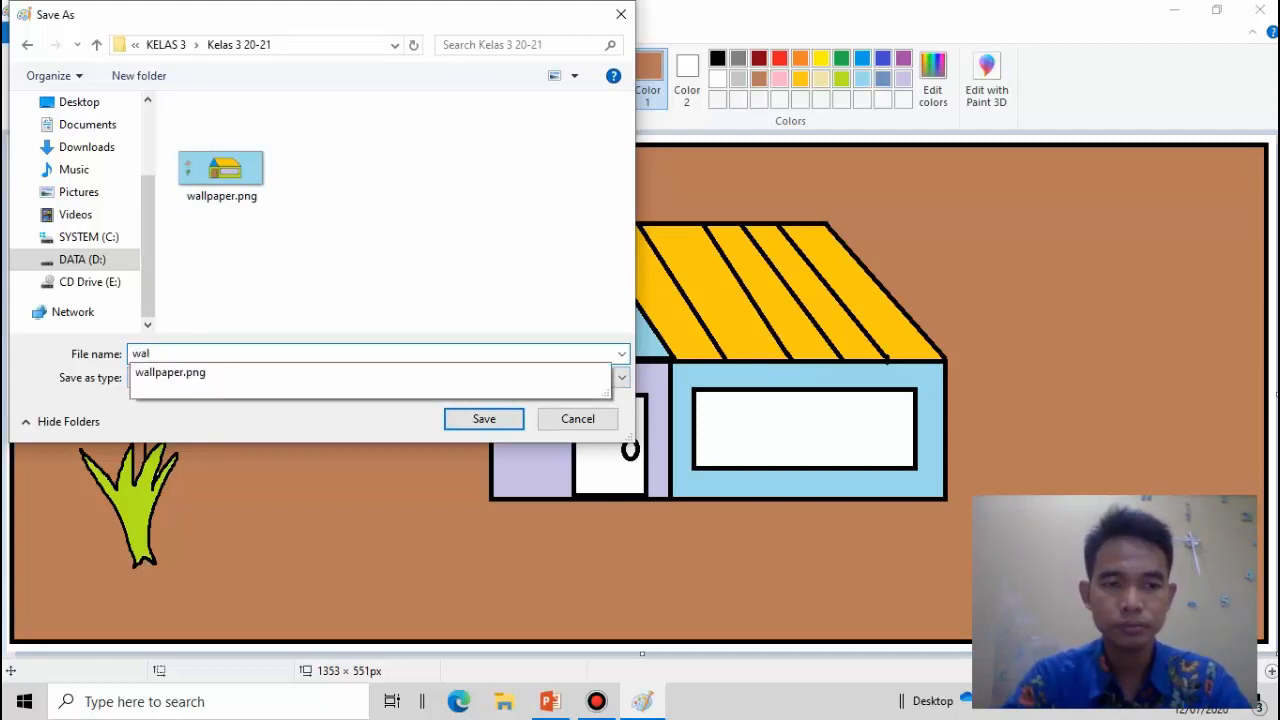
{"action": "key", "text": "Down"}
{"action": "key", "text": "Up"}
{"action": "key", "text": "Down"}
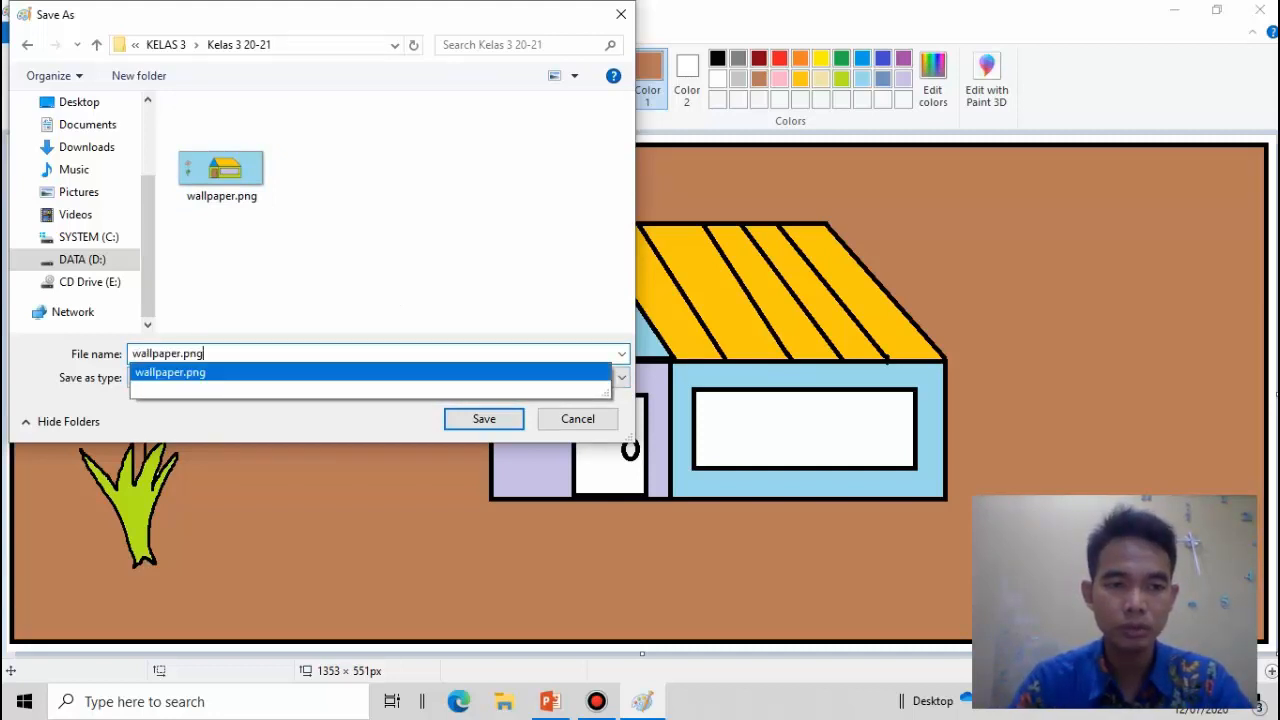
{"action": "key", "text": "BackSpace"}
{"action": "key", "text": "BackSpace"}
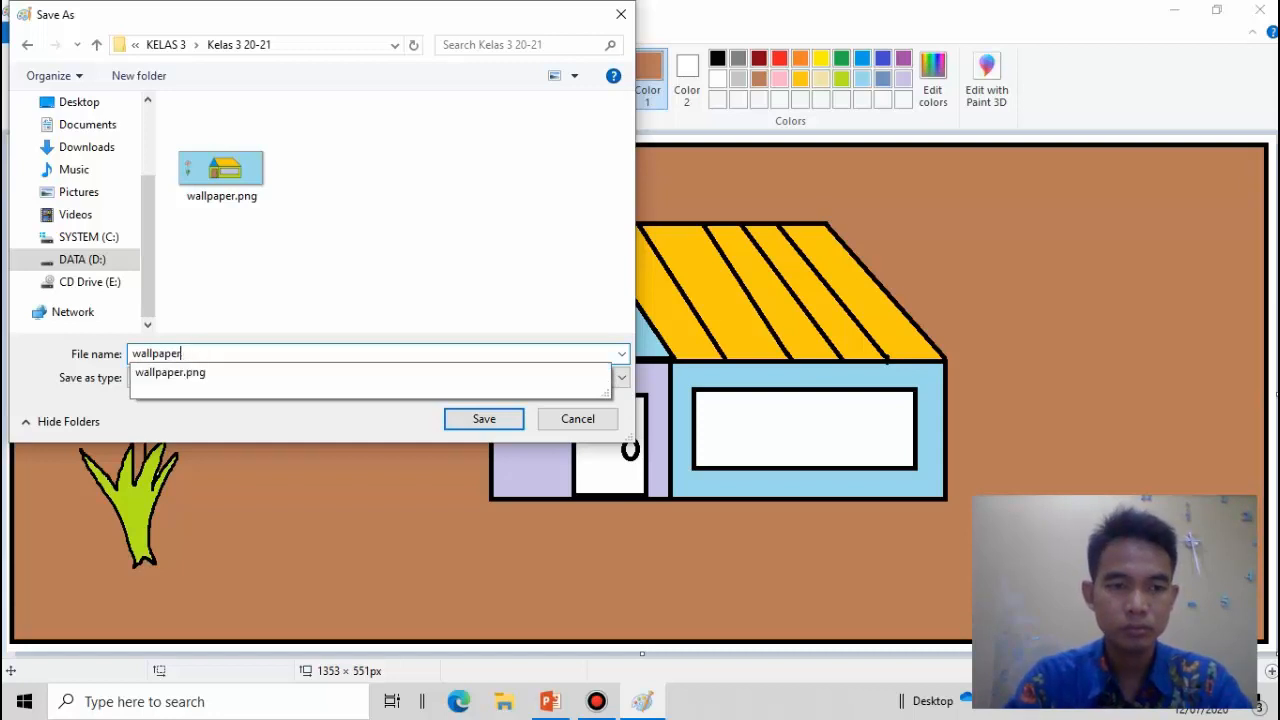
{"action": "type", "text": "2"}
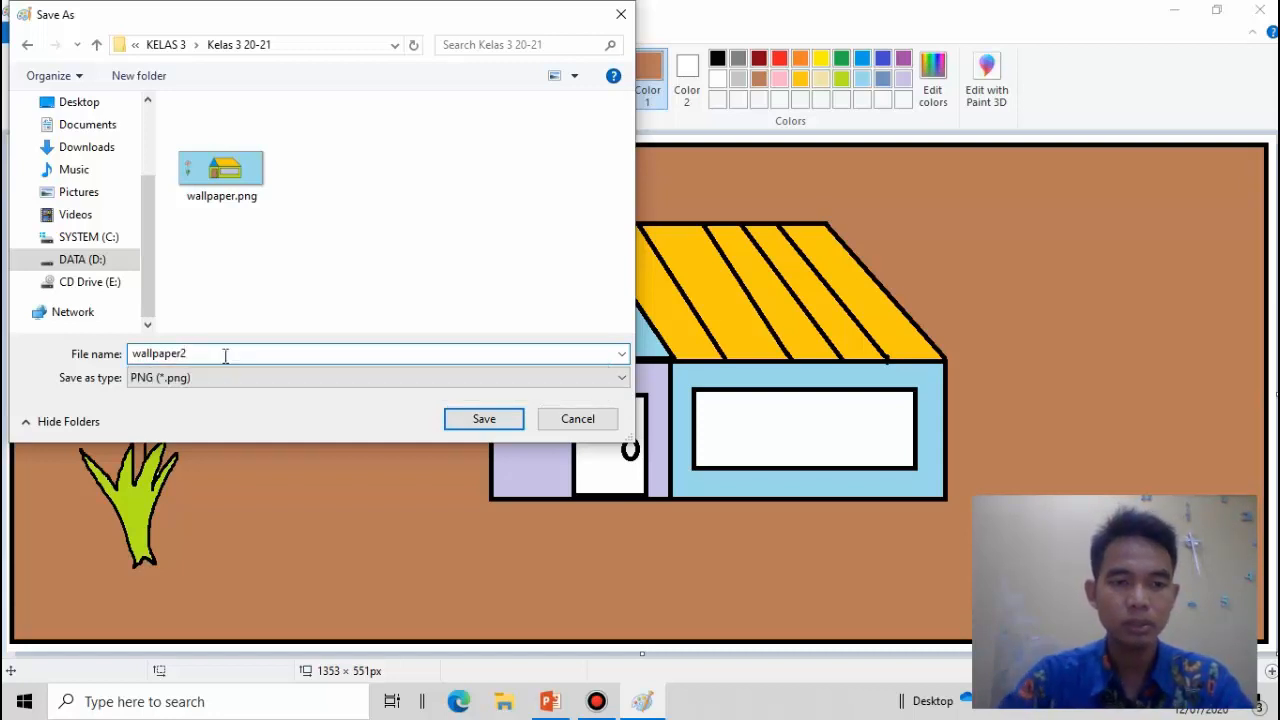
{"action": "left_click", "coordinate": [508, 430]}
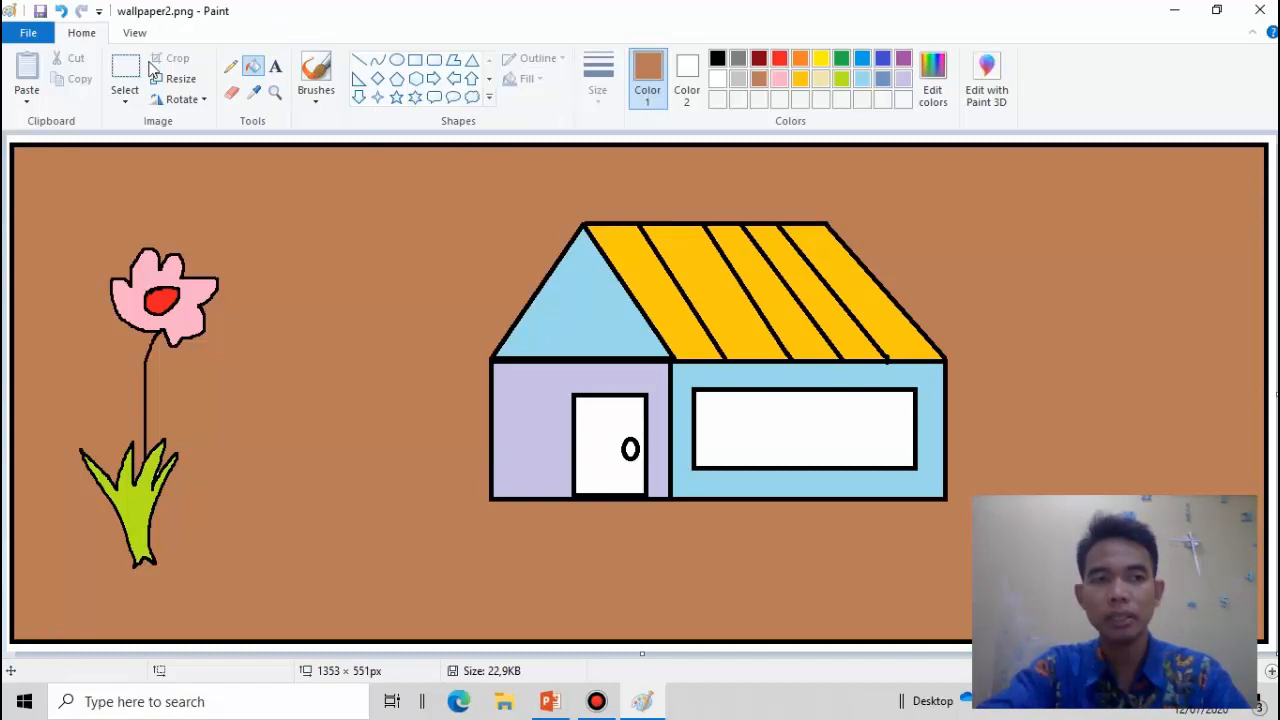
Step: Set the saved picture as the desktop background using the Fill option, and go to the desktop
{"action": "left_click", "coordinate": [29, 35]}
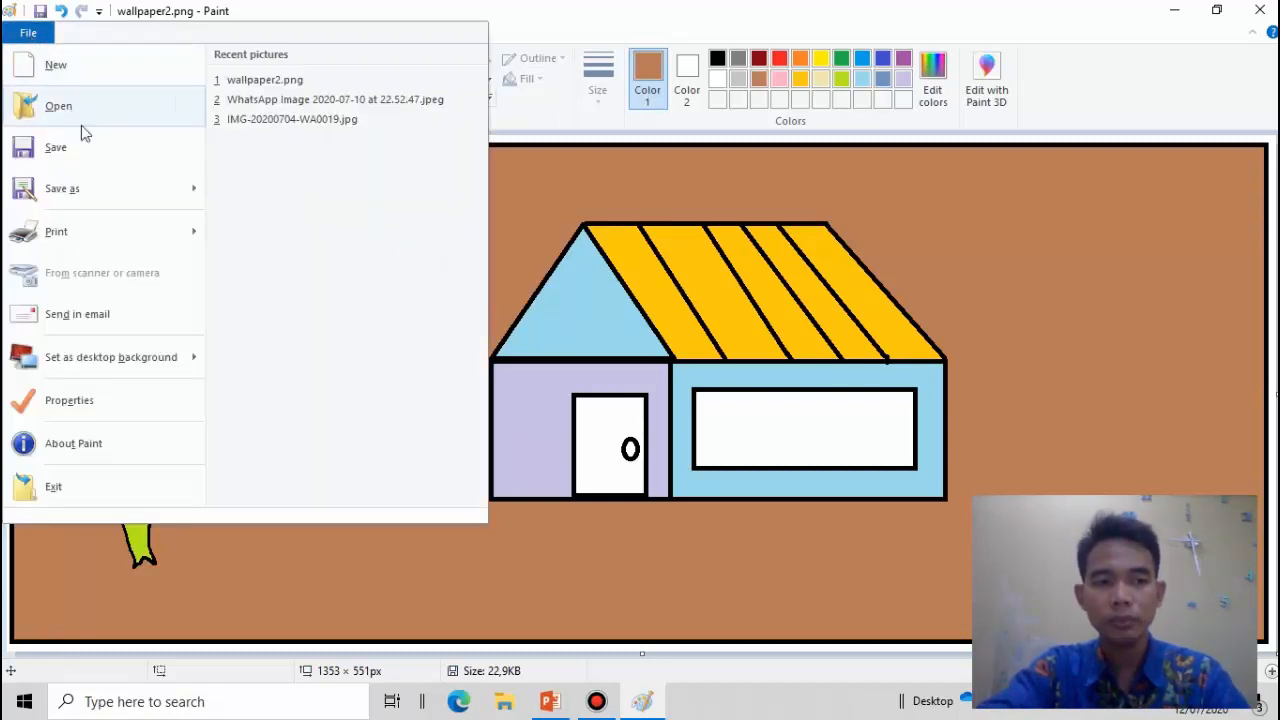
{"action": "mouse_move", "coordinate": [97, 366]}
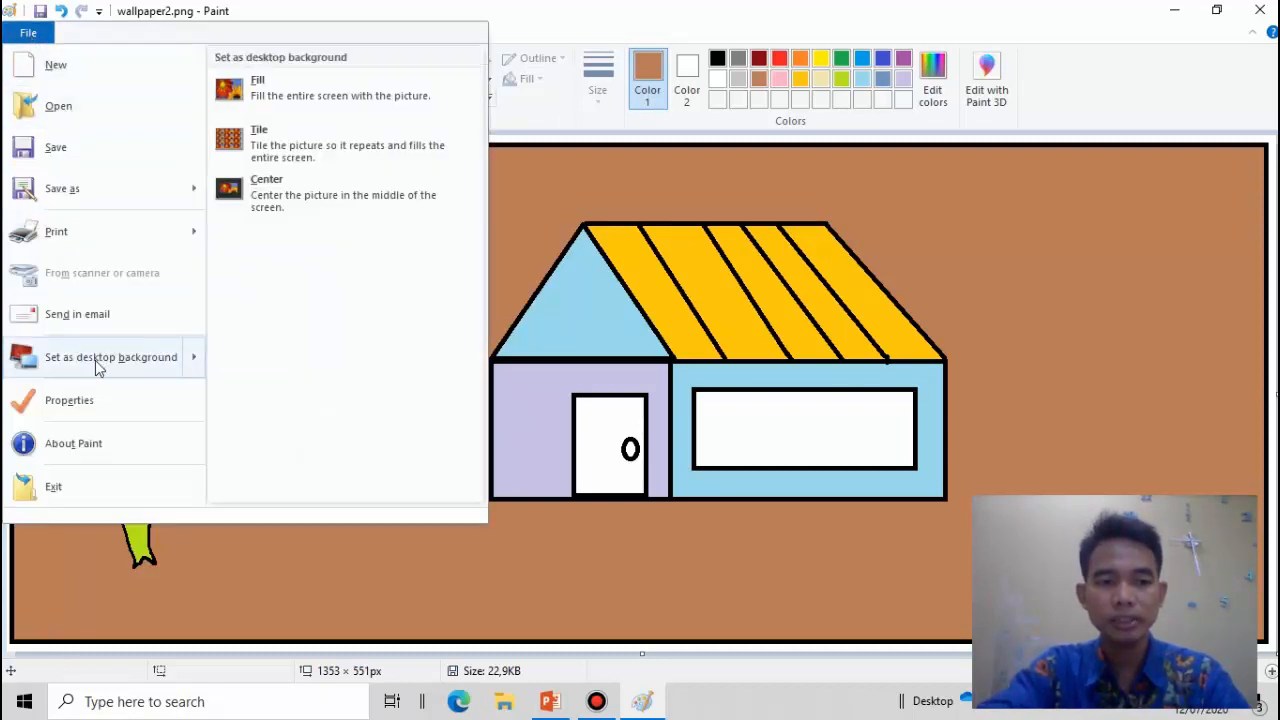
{"action": "left_click", "coordinate": [258, 90]}
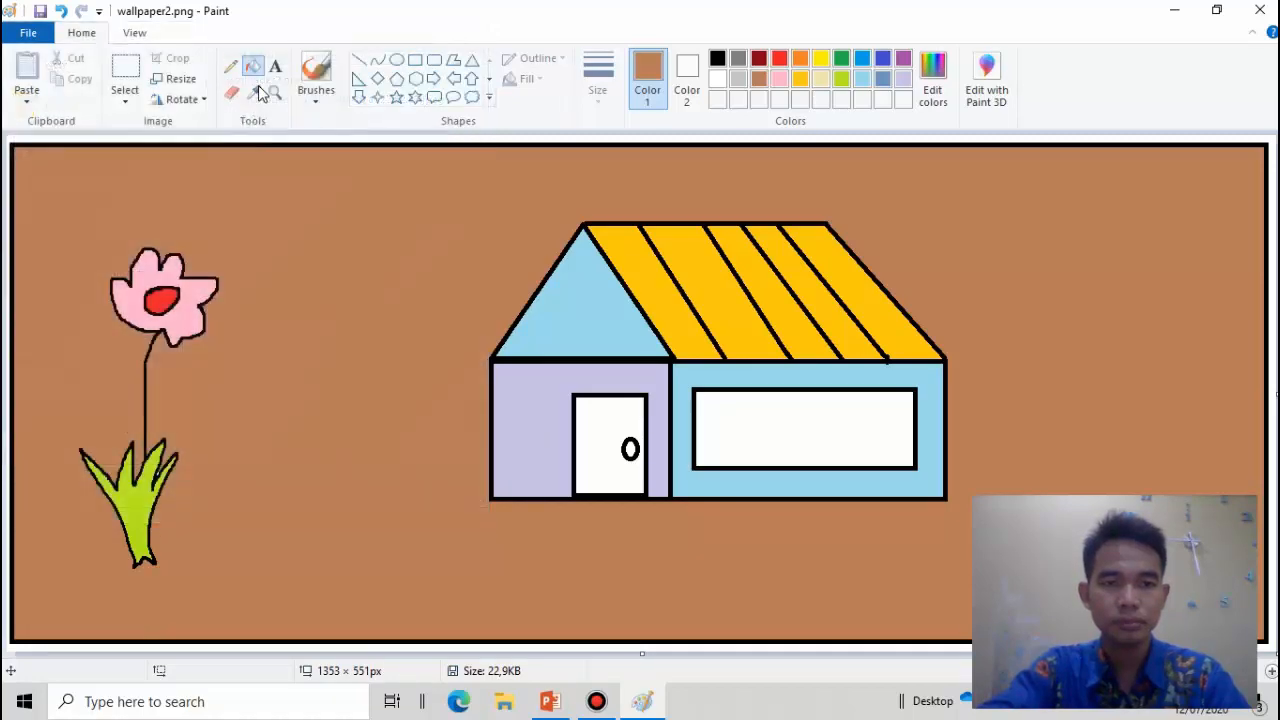
{"action": "left_click", "coordinate": [1190, 14]}
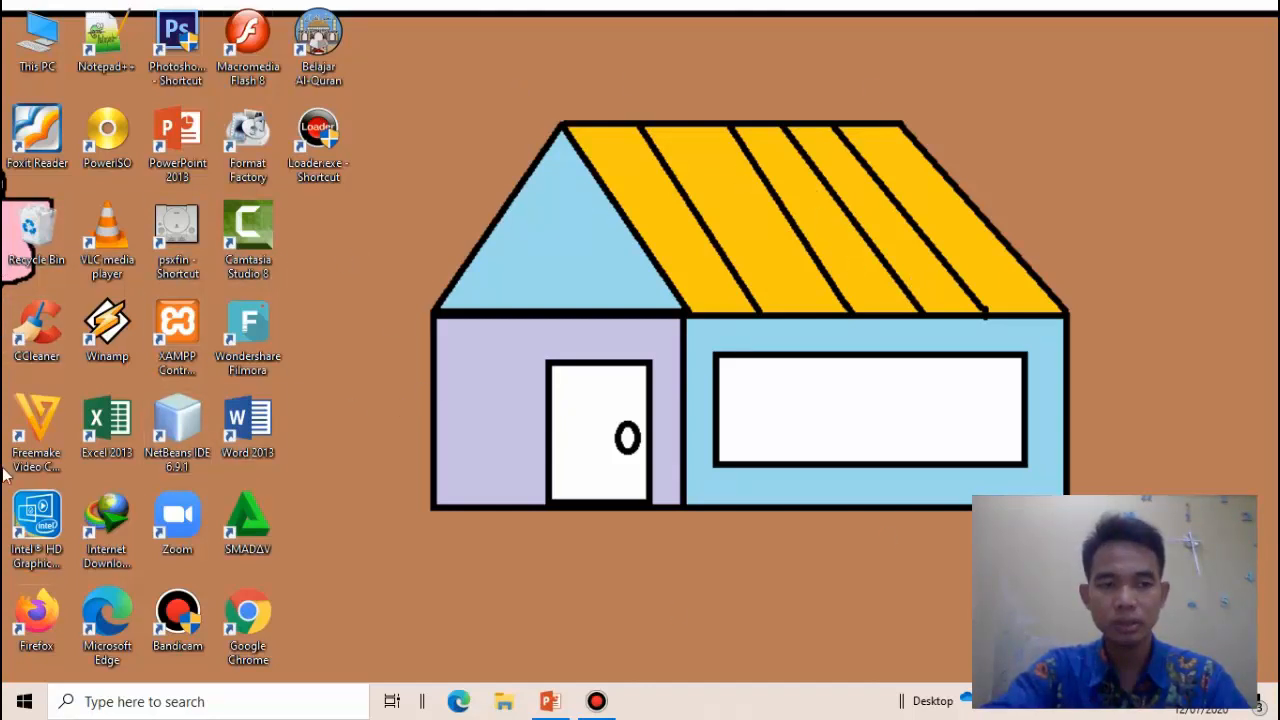
Step: Change the desktop background's fit to Fit in the Windows personalization settings, and close Settings
{"action": "right_click", "coordinate": [790, 203]}
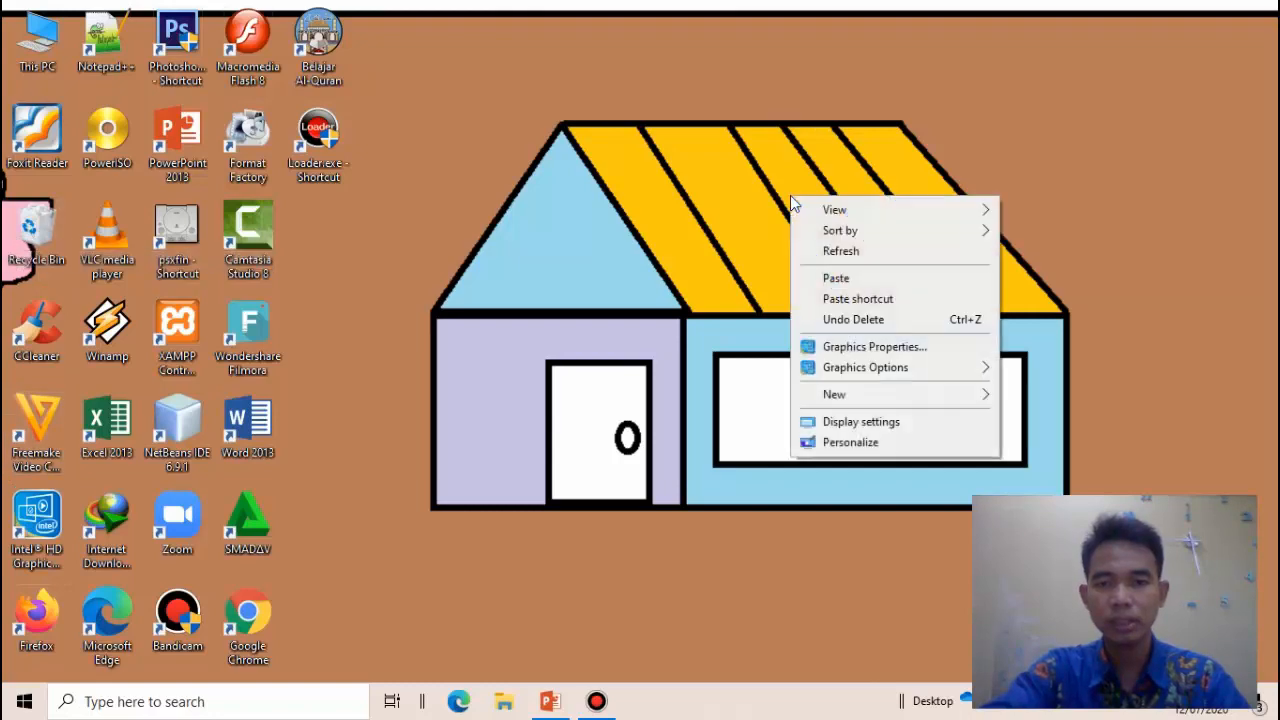
{"action": "left_click", "coordinate": [850, 442]}
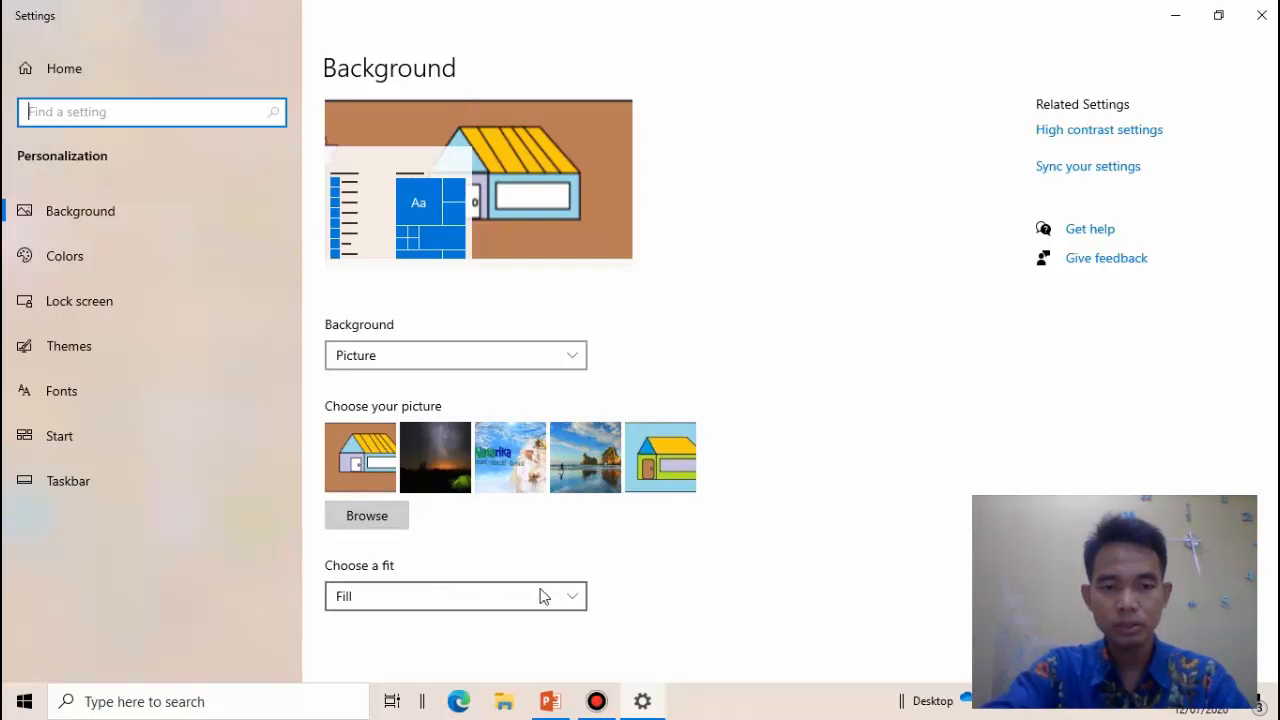
{"action": "left_click", "coordinate": [573, 598]}
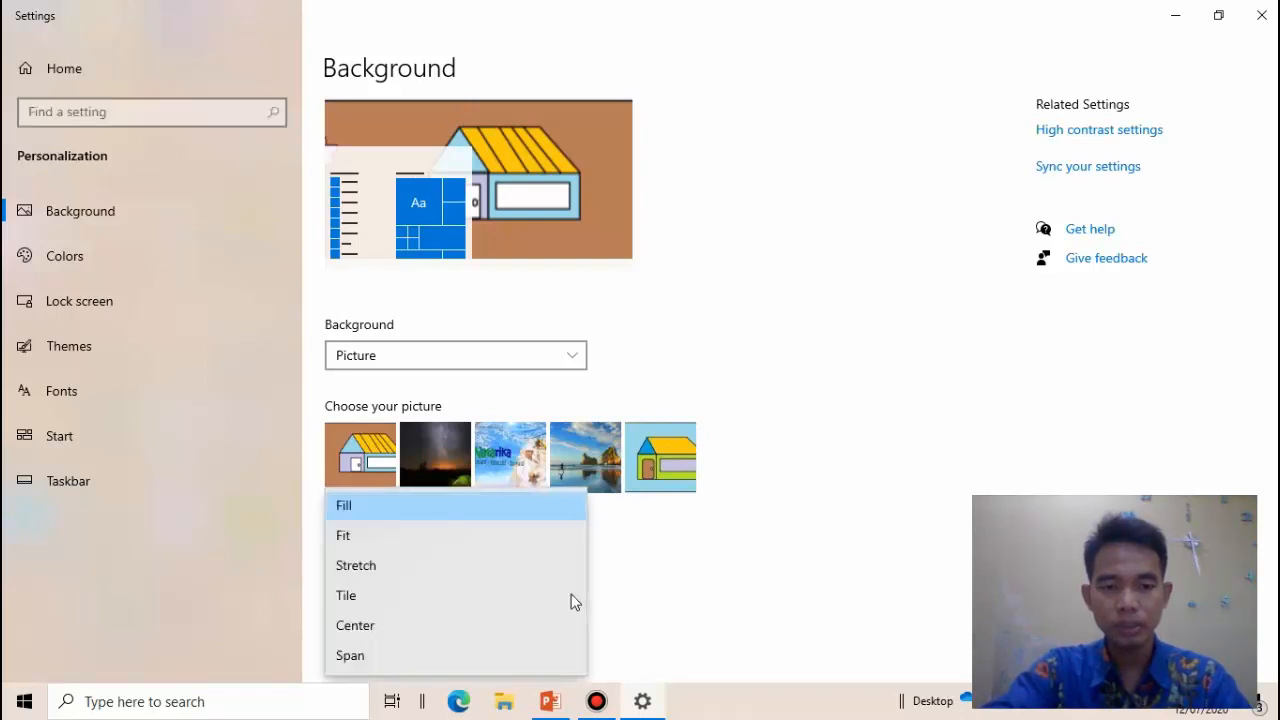
{"action": "left_click", "coordinate": [394, 539]}
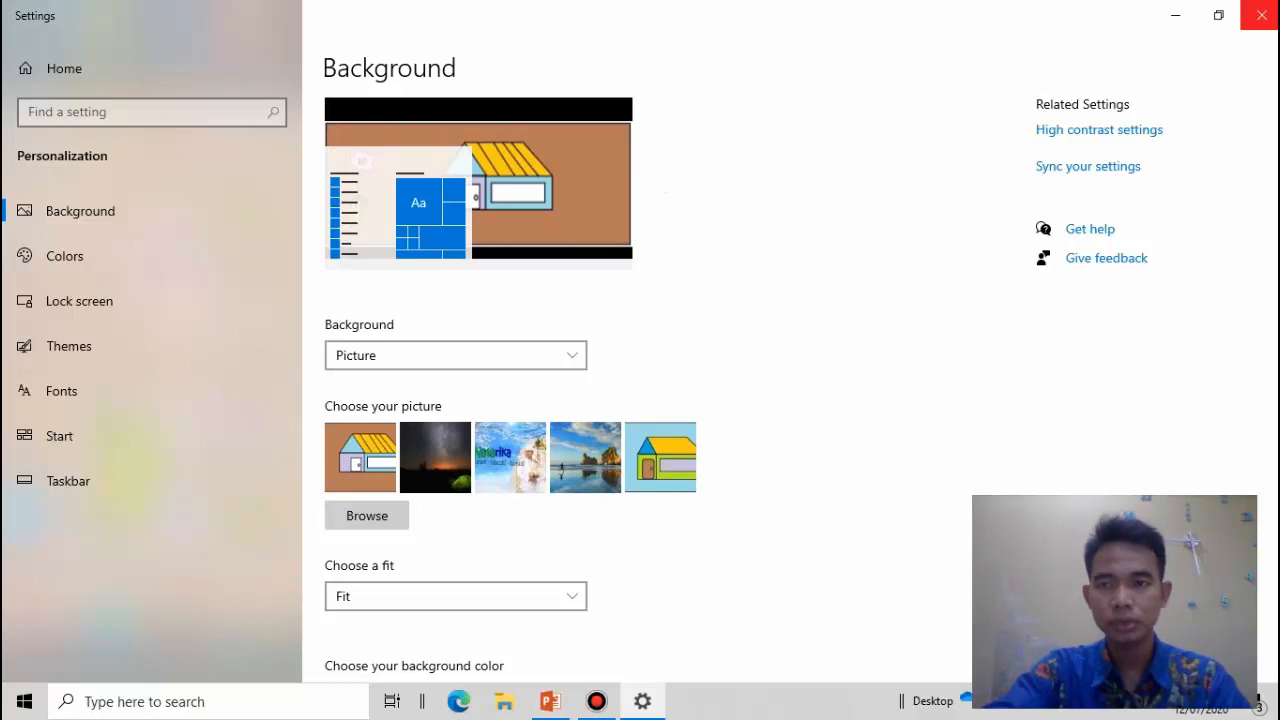
{"action": "left_click", "coordinate": [1262, 15]}
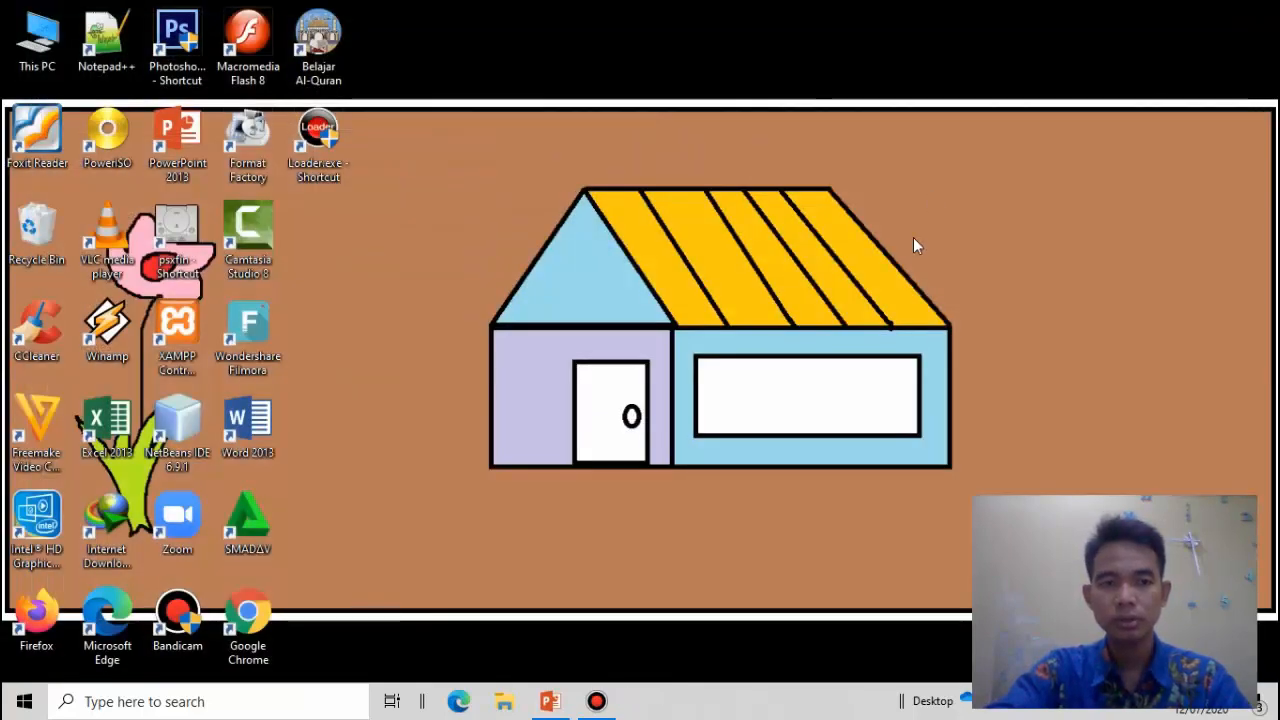